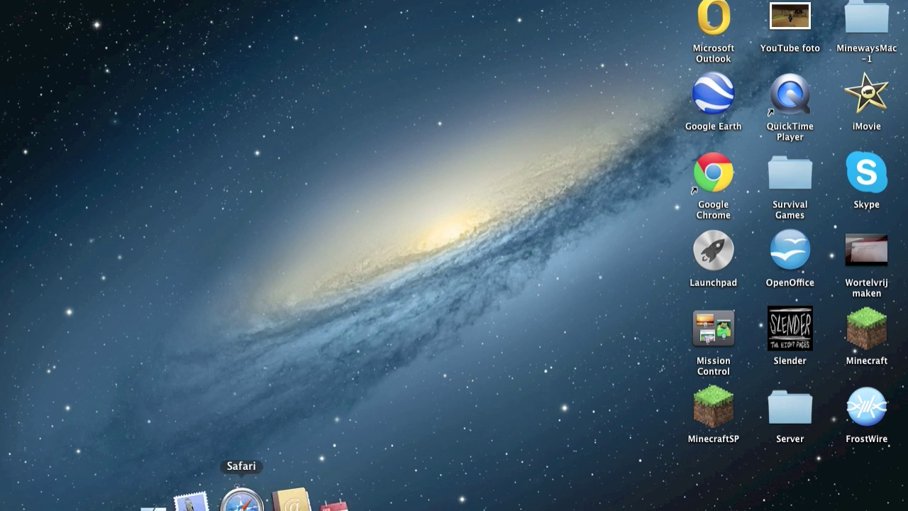
- In Safari, search for mineways and open the Mineways homepage at realtimerendering.com
left_click(239, 501)
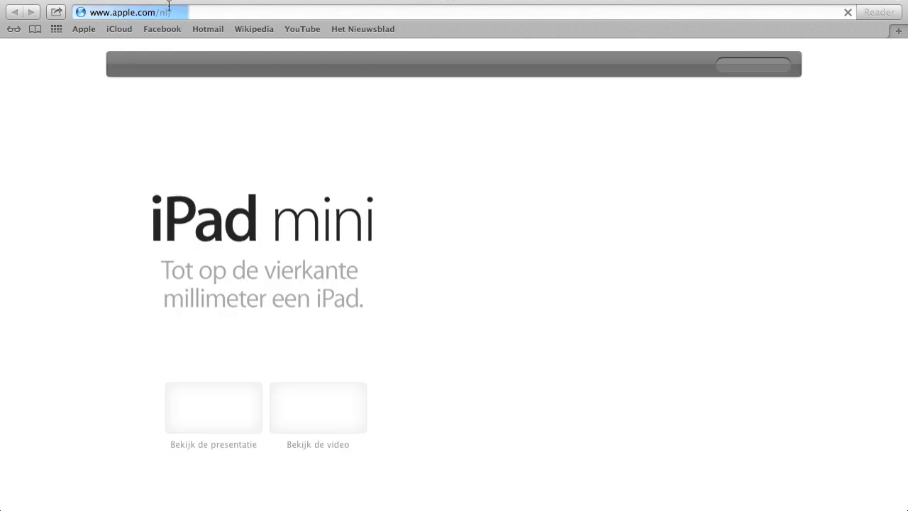
left_click(173, 11)
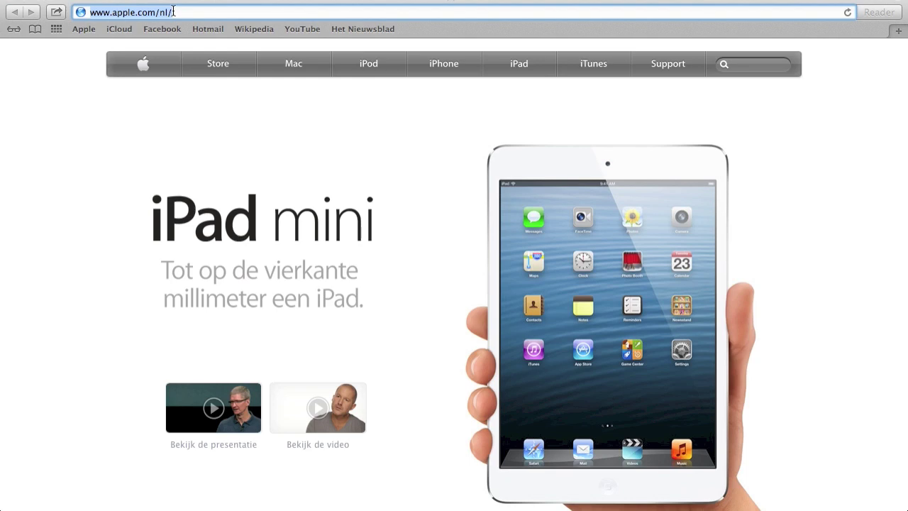
type("mineways mac – Google zoeken")
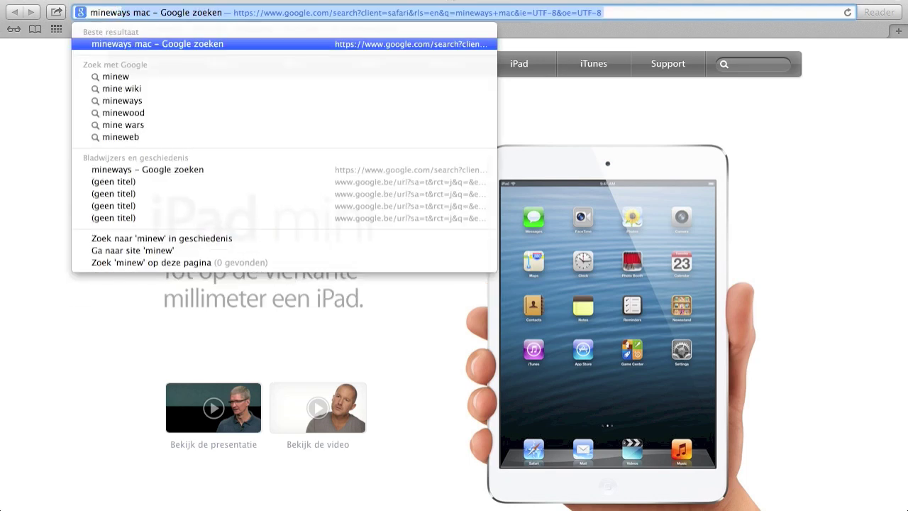
key("Return")
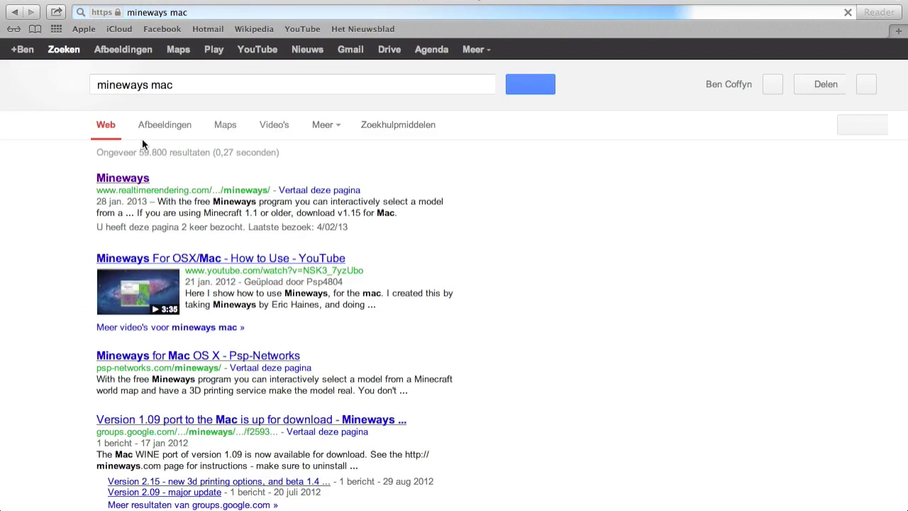
left_click(135, 177)
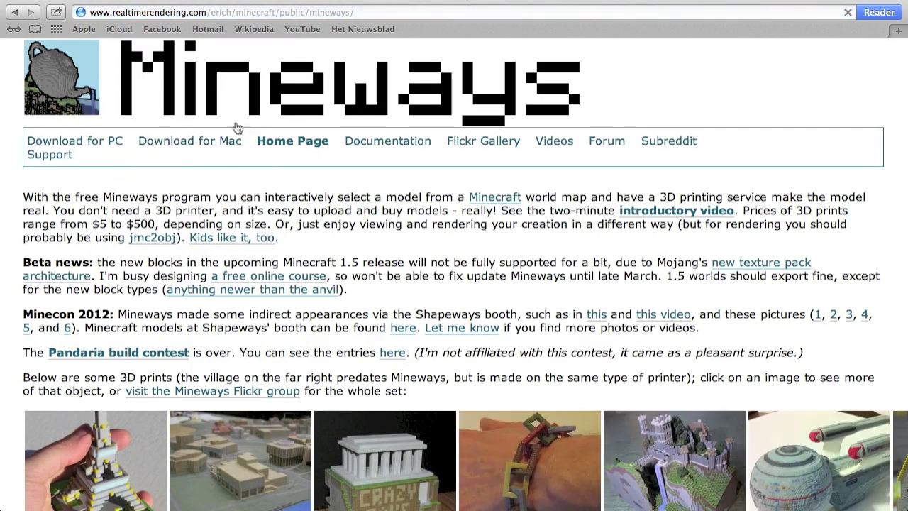
- Scroll through the Mineways page's 3D print examples and shop listings
scroll(234, 174, "down", 5)
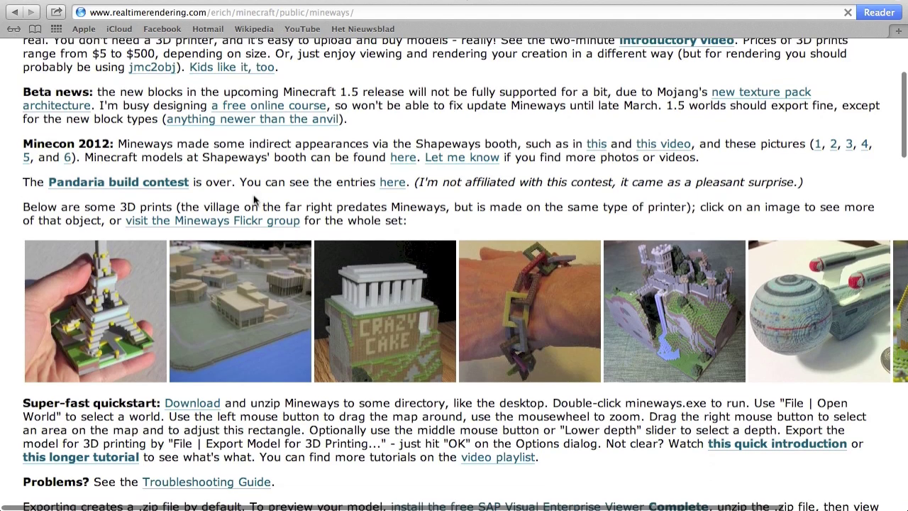
scroll(254, 201, "down", 6)
scroll(245, 253, "down", 8)
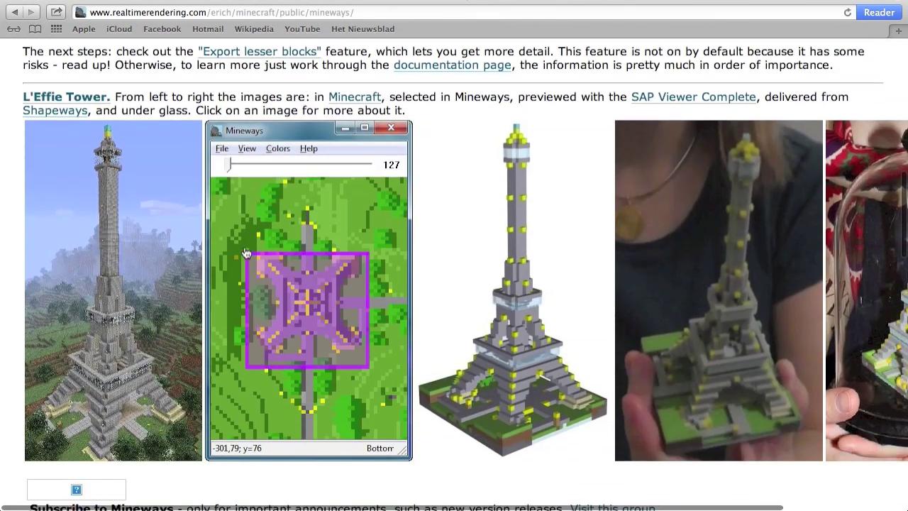
scroll(245, 253, "down", 4)
scroll(362, 277, "up", 3, "ctrl")
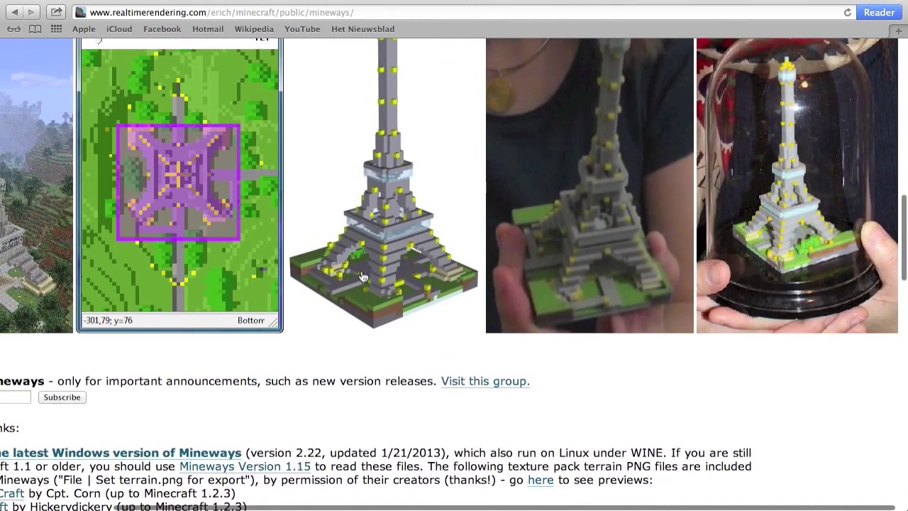
scroll(363, 277, "down", 20)
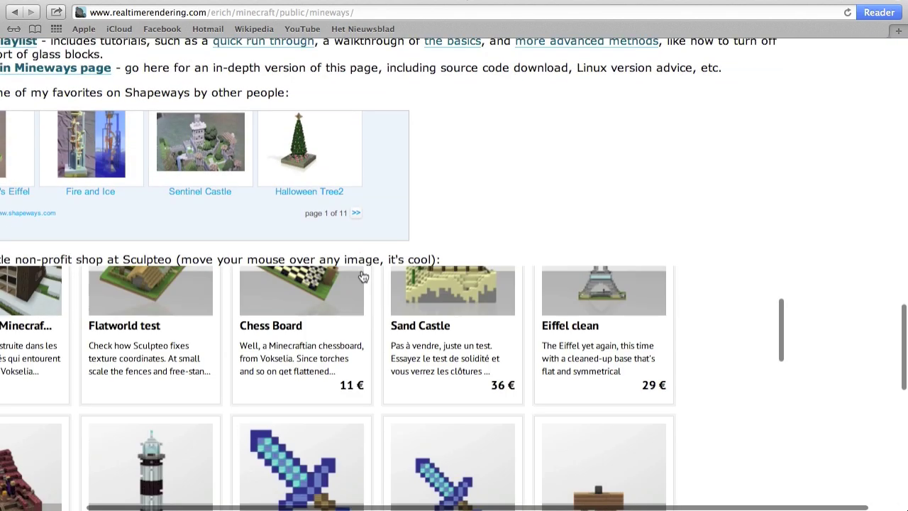
scroll(363, 276, "down", 4)
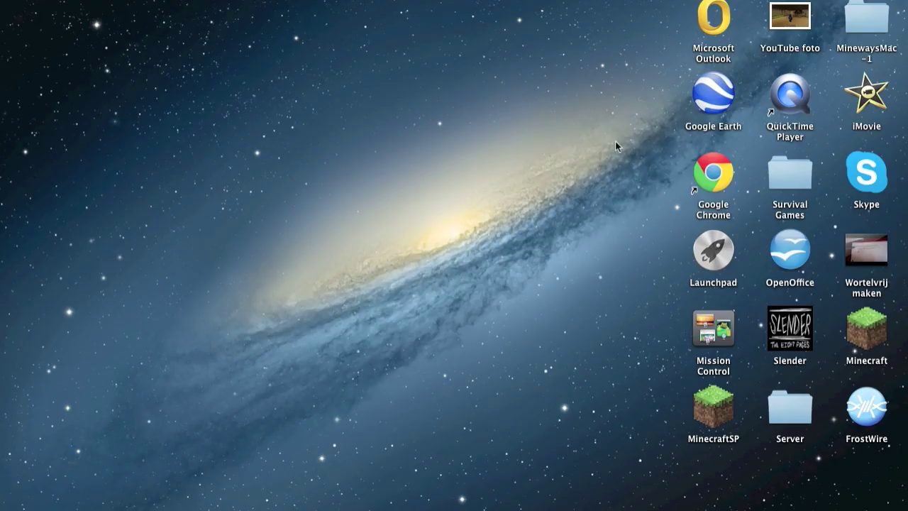
- Open the MinewaysMac-1 folder on the desktop and launch the Mineways app inside it
mouse_move(679, 505)
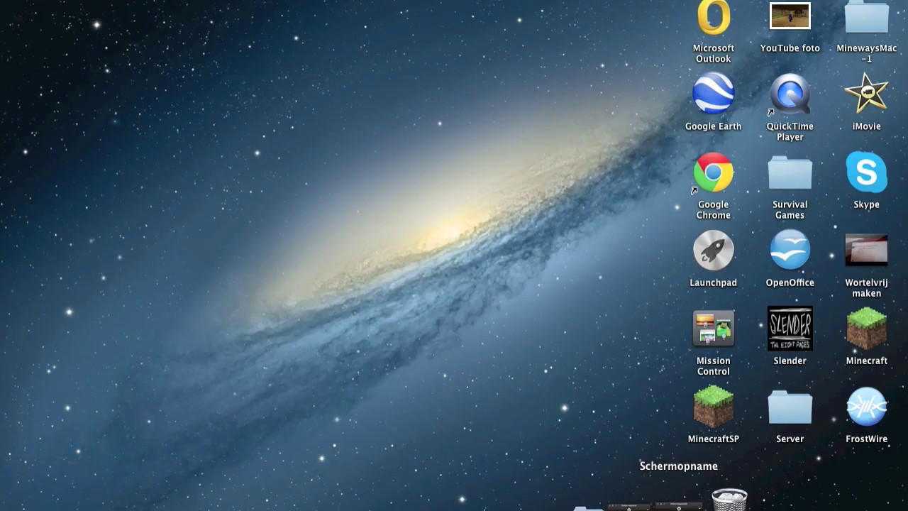
double_click(873, 17)
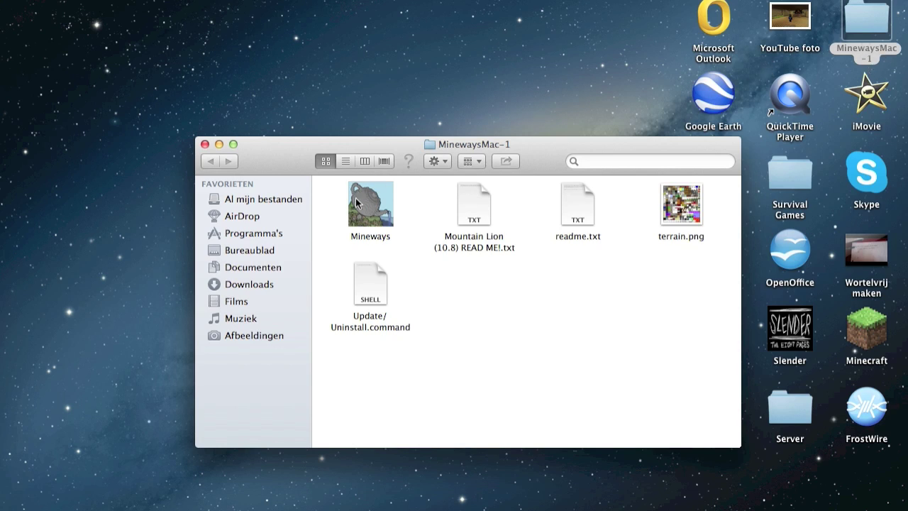
double_click(356, 200)
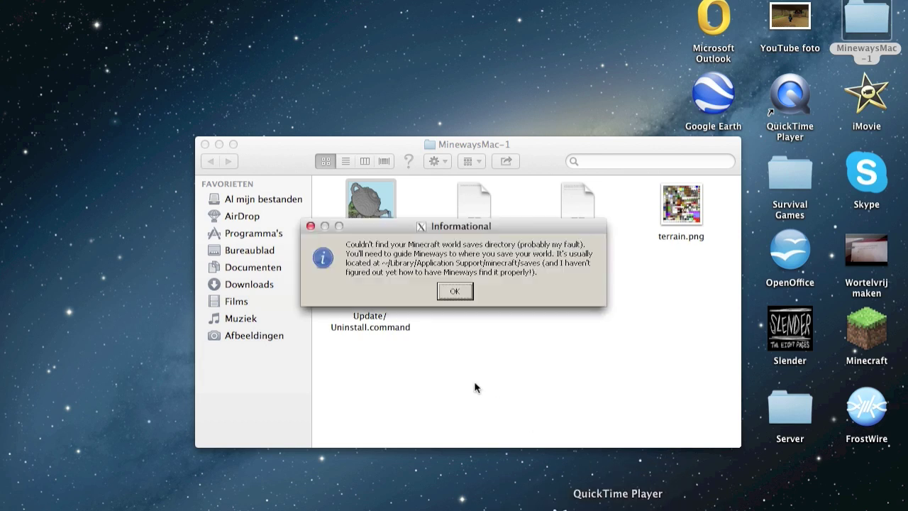
- Dismiss the missing-saves notice and X11 menu, then show File > Open World options
left_click(455, 291)
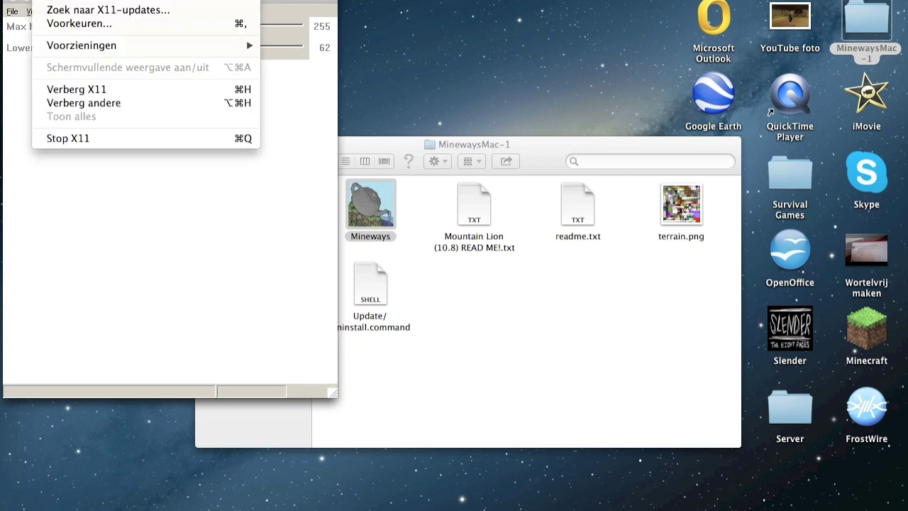
key("Escape")
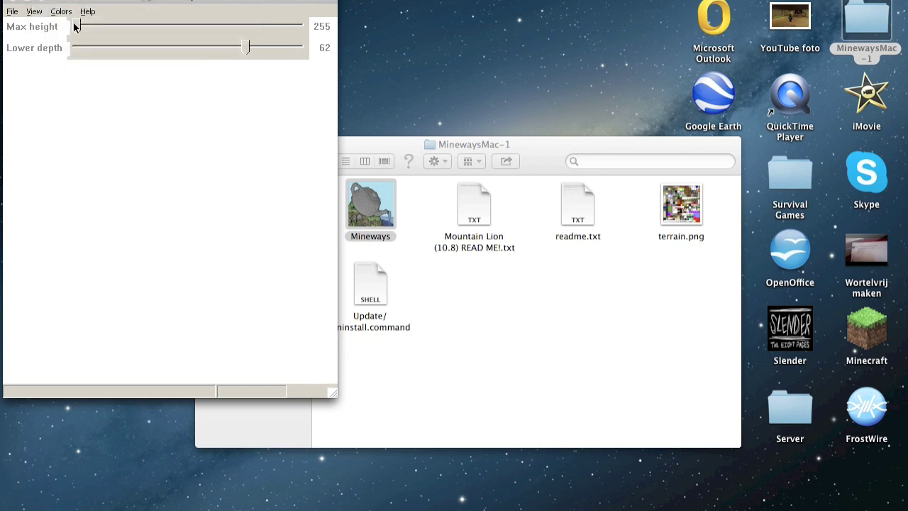
left_click(13, 11)
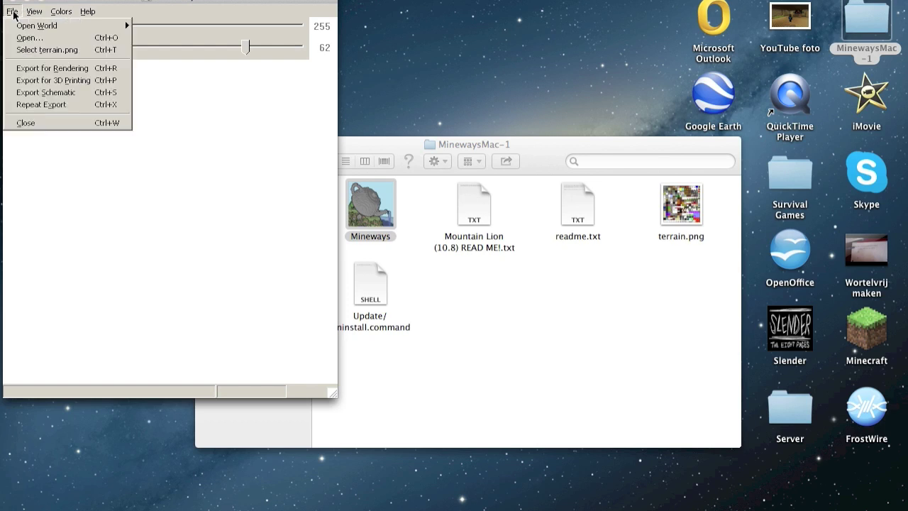
mouse_move(32, 30)
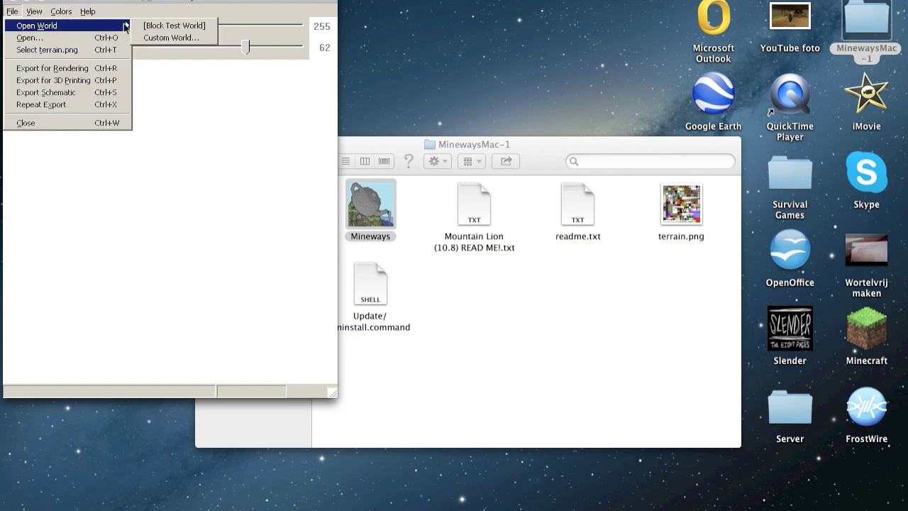
- Open the world's level.dat from ~/Library/Application Support/minecraft/saves as a custom world
left_click(149, 39)
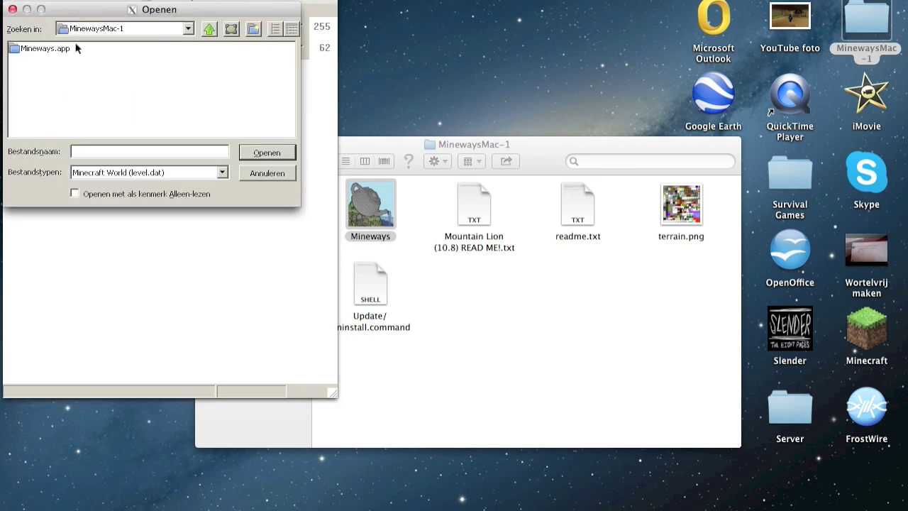
left_click(106, 30)
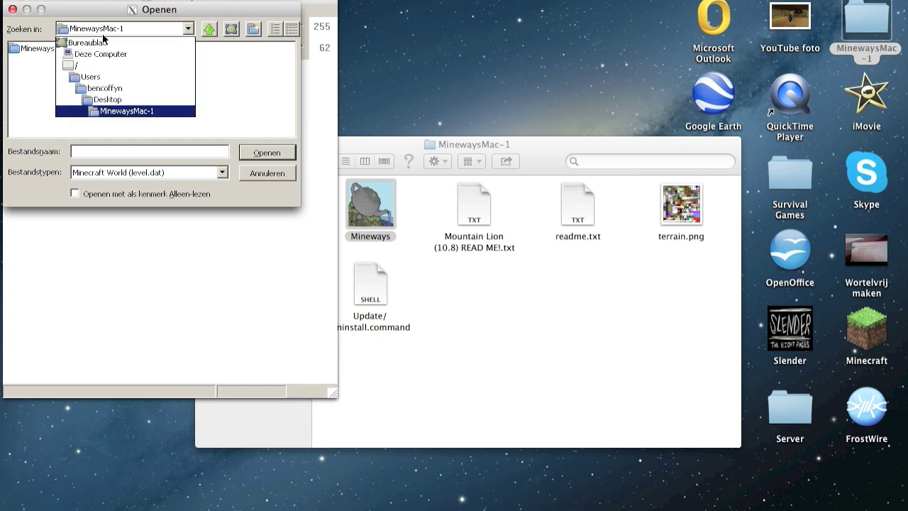
left_click(99, 88)
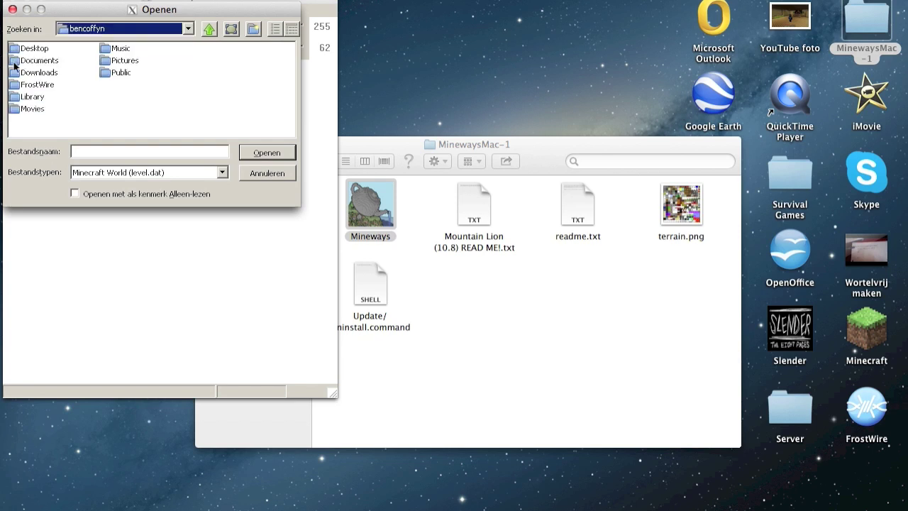
double_click(14, 99)
double_click(42, 85)
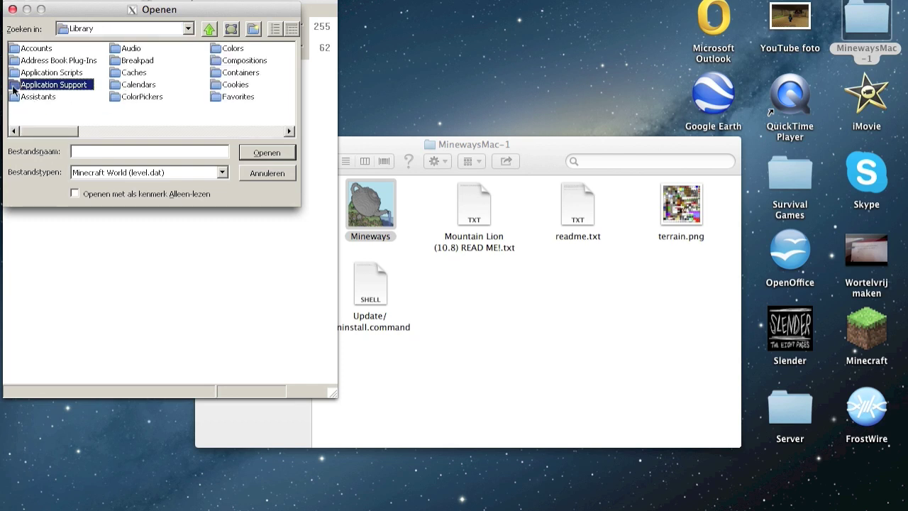
left_click(171, 133)
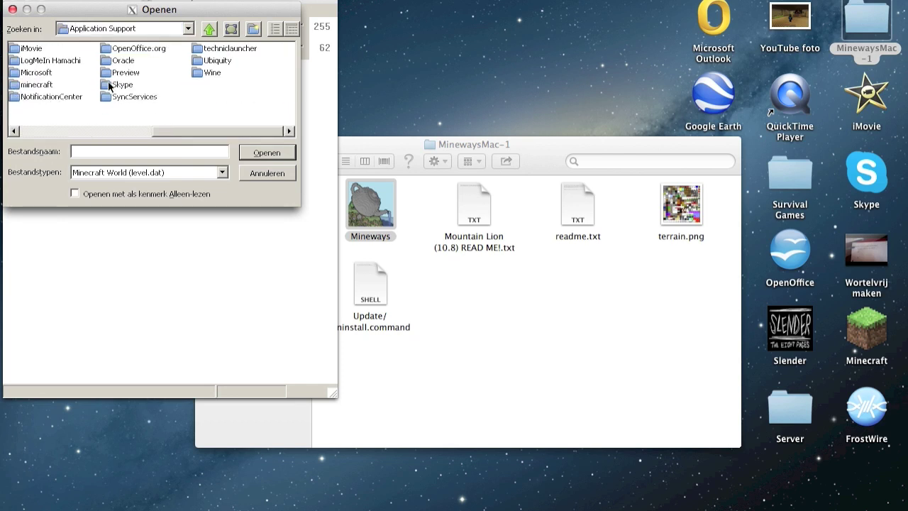
double_click(30, 86)
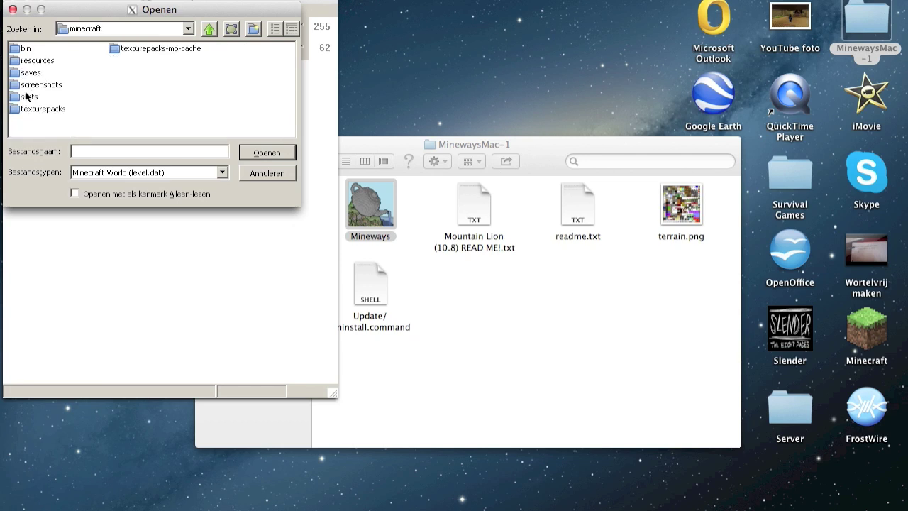
double_click(30, 73)
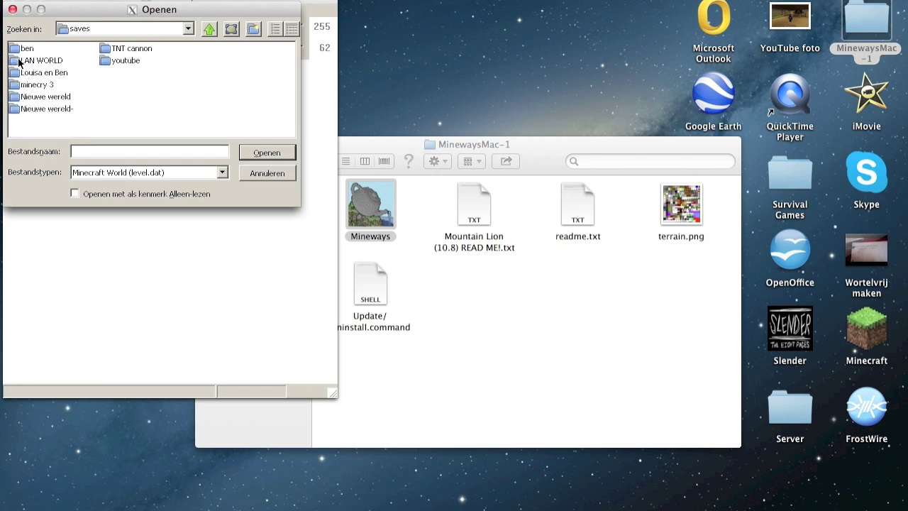
double_click(13, 74)
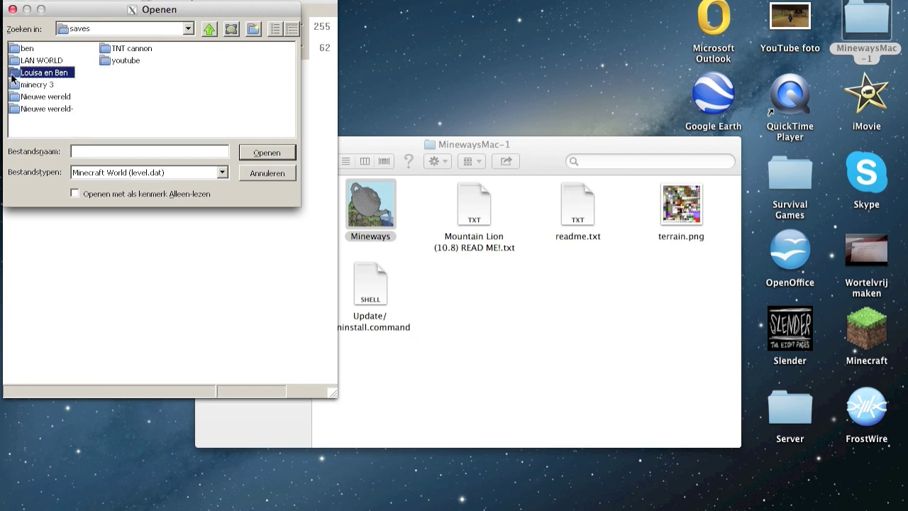
double_click(16, 110)
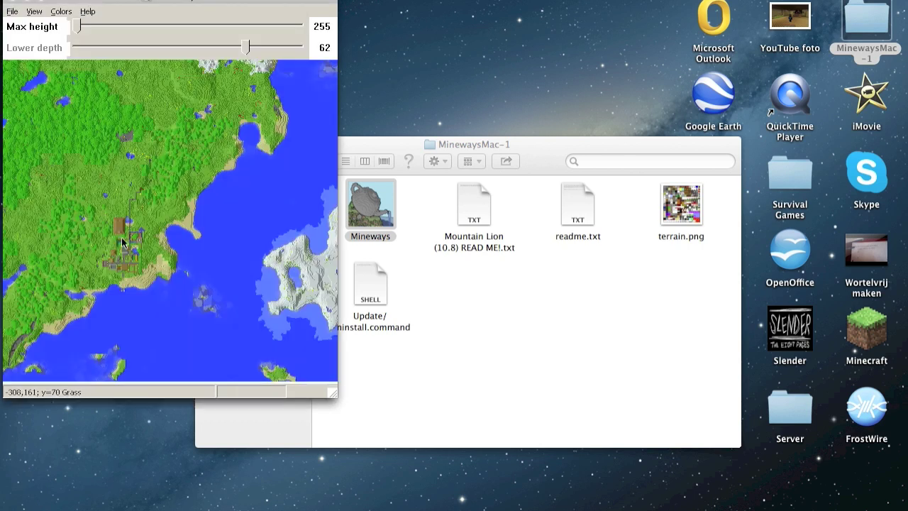
- Box-select the brown house with lower depth 69, then choose File > Select terrain.png
left_click_drag(130, 3, 345, 36)
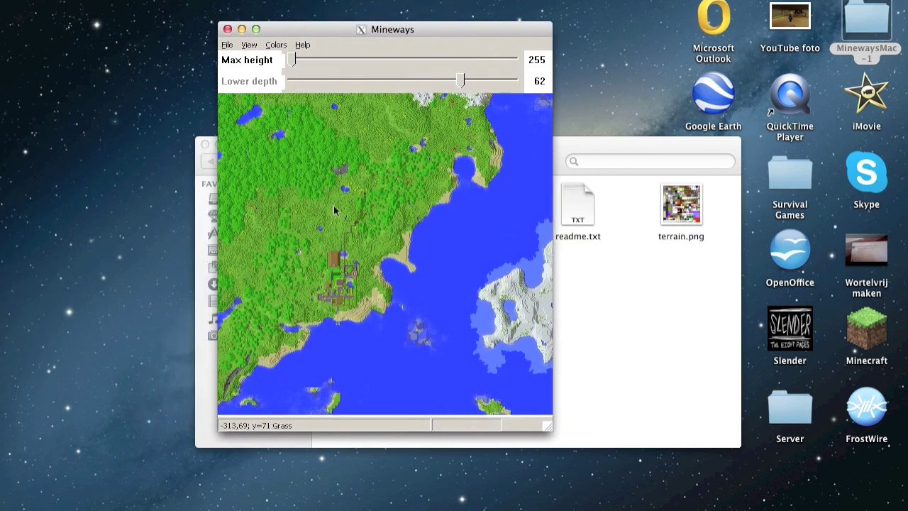
scroll(277, 252, "up", 2)
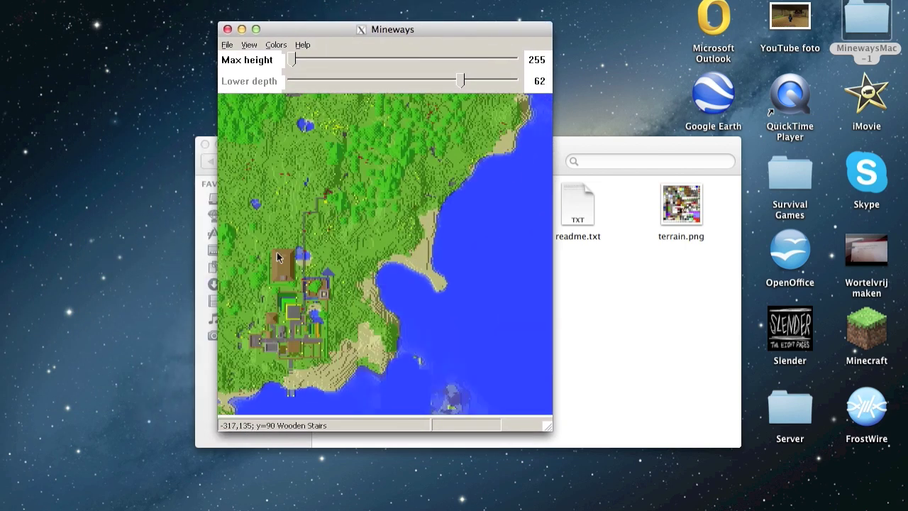
left_click_drag(277, 252, 337, 203)
scroll(291, 244, "up", 3)
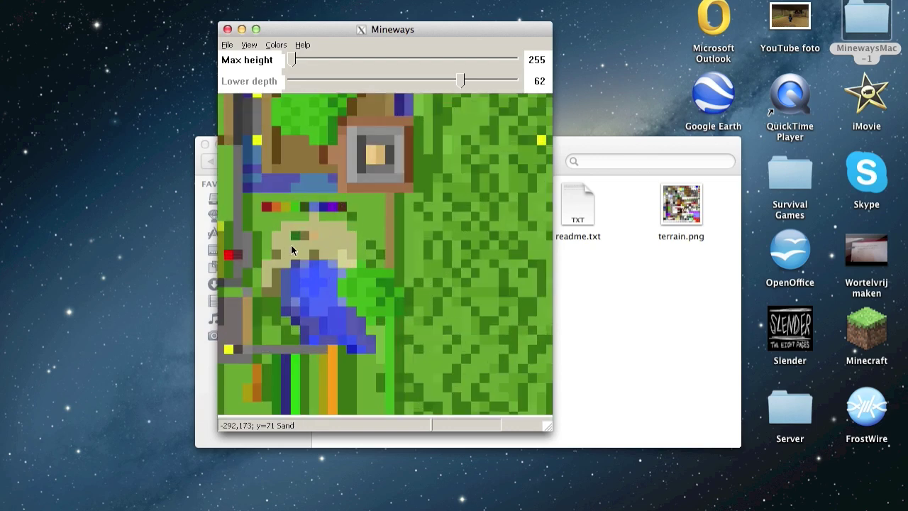
scroll(291, 244, "down", 2)
left_click_drag(264, 235, 280, 236)
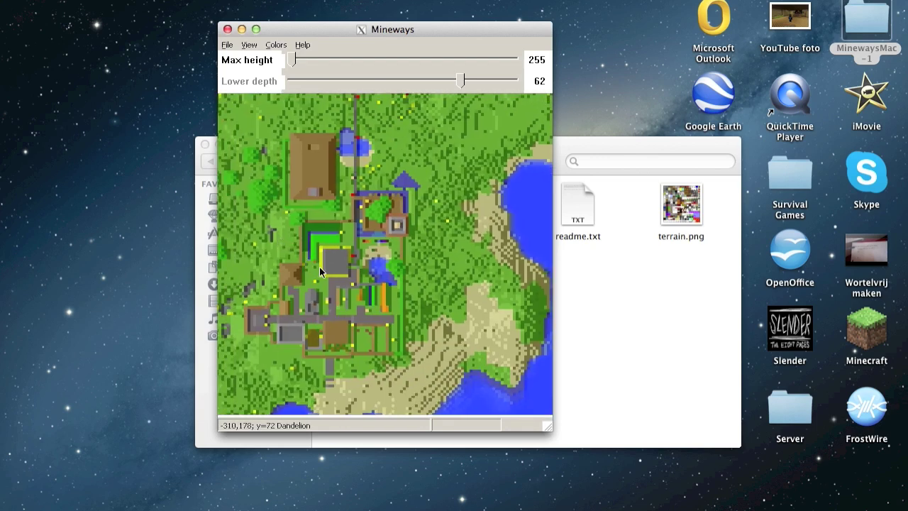
right_click_drag(287, 129, 344, 210)
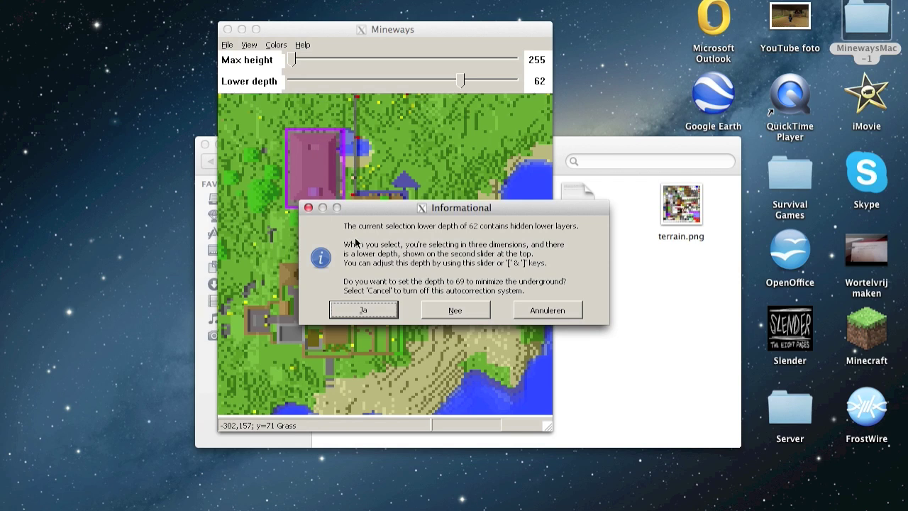
left_click(360, 308)
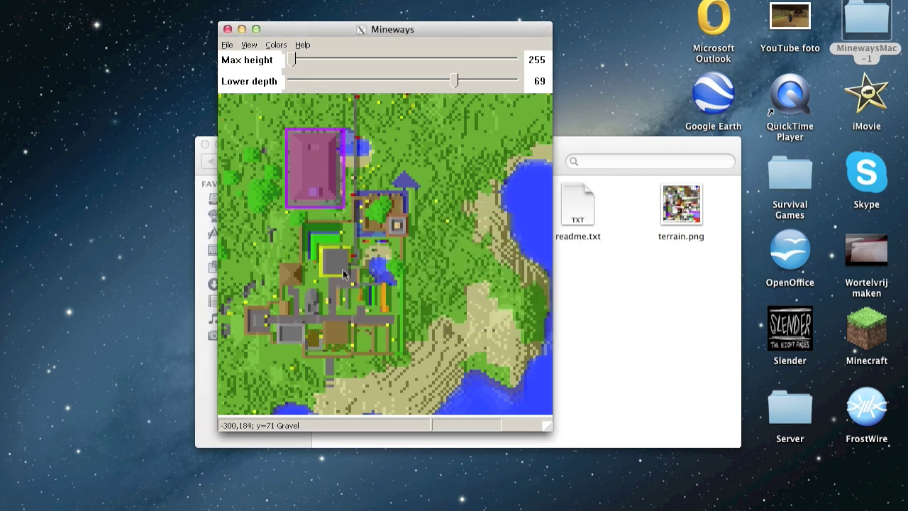
left_click(229, 46)
left_click(240, 84)
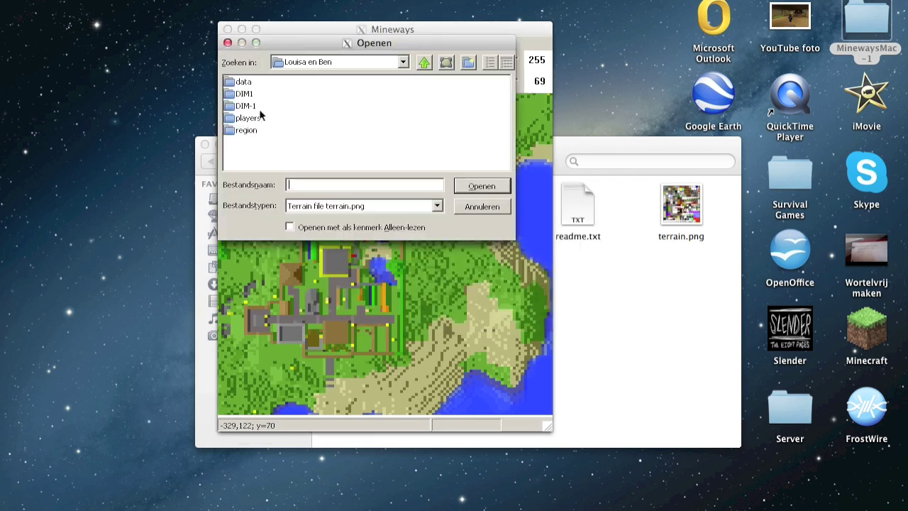
- Load terrain.png from Desktop > MinewaysMac-1 as the terrain texture
left_click(313, 62)
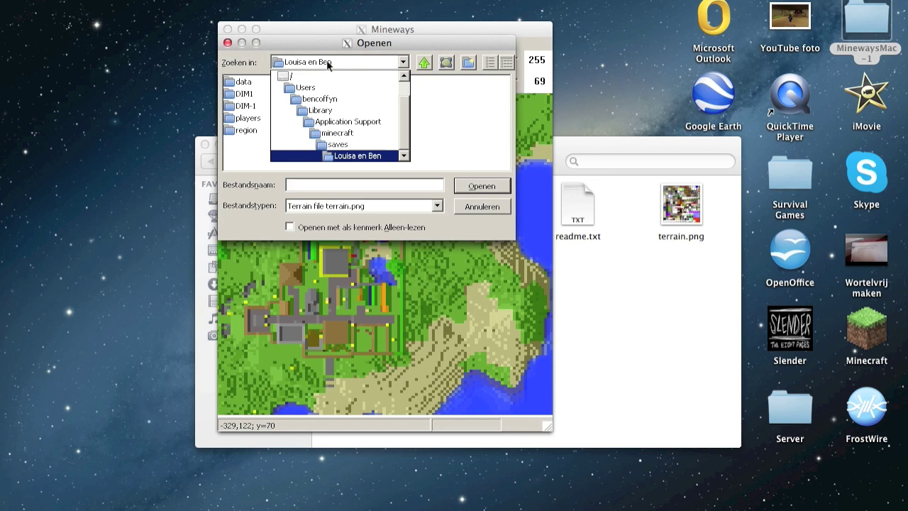
left_click(303, 113)
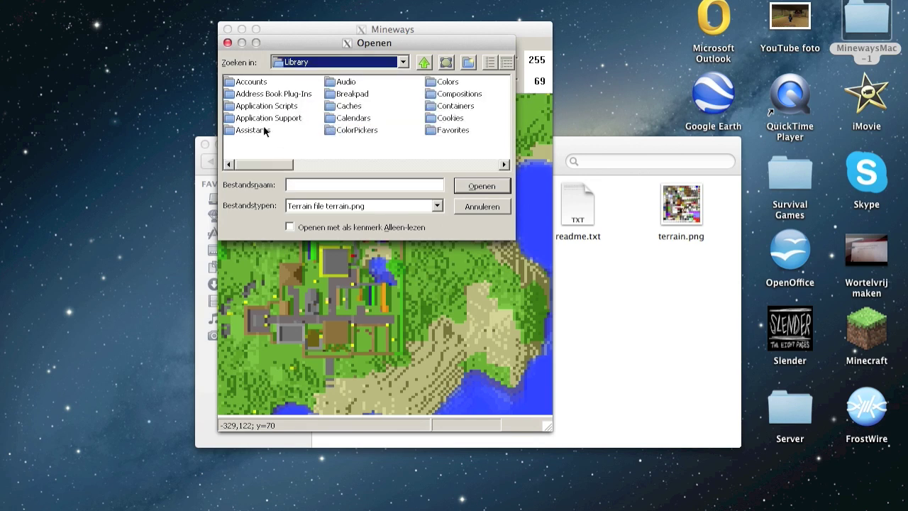
left_click(330, 62)
left_click(301, 120)
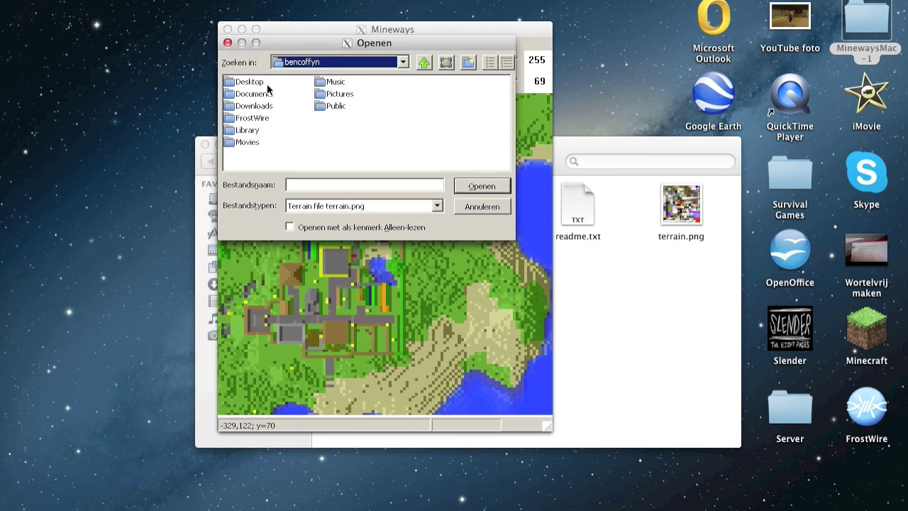
double_click(245, 84)
double_click(351, 95)
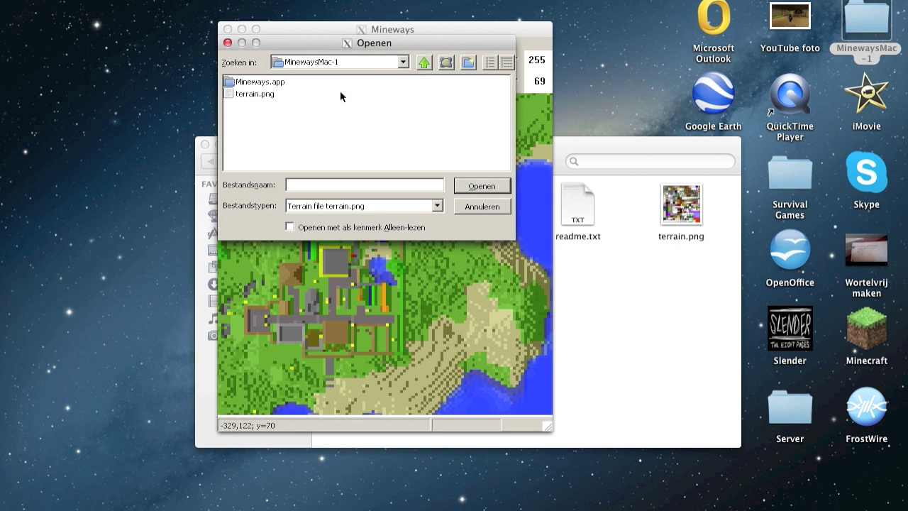
double_click(234, 95)
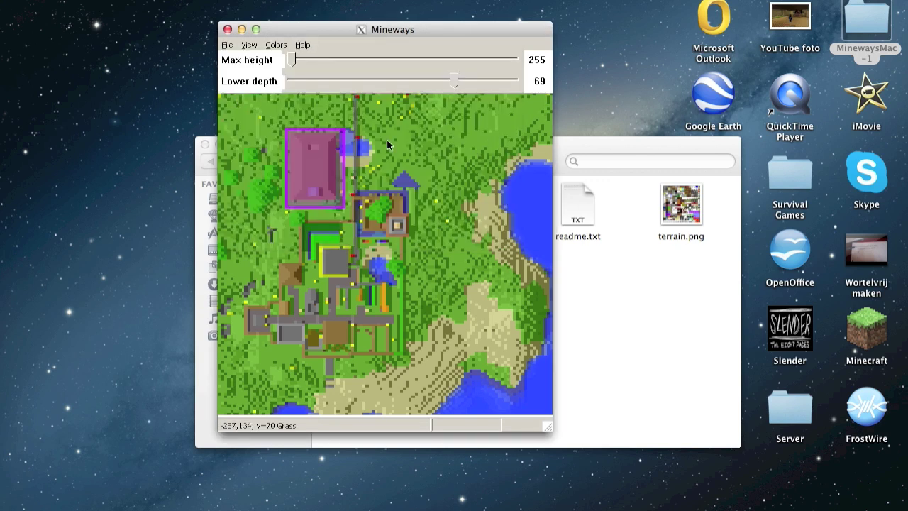
left_click(227, 45)
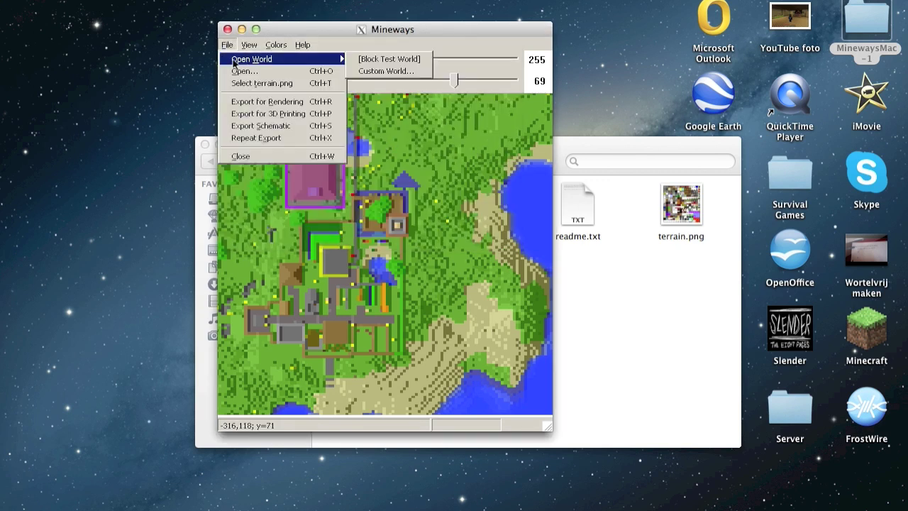
- Export the house for 3D printing as house.wrl into the MinewaysMac-1 folder
left_click(249, 116)
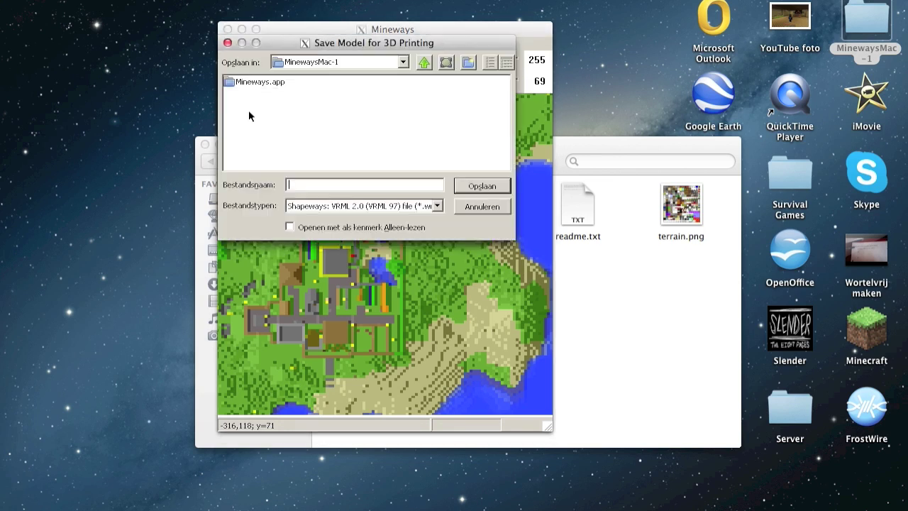
left_click(304, 63)
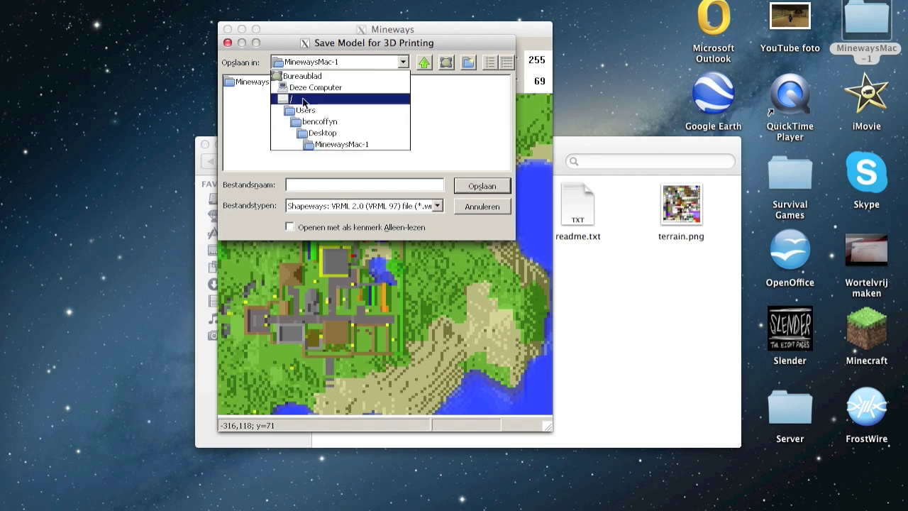
left_click(310, 144)
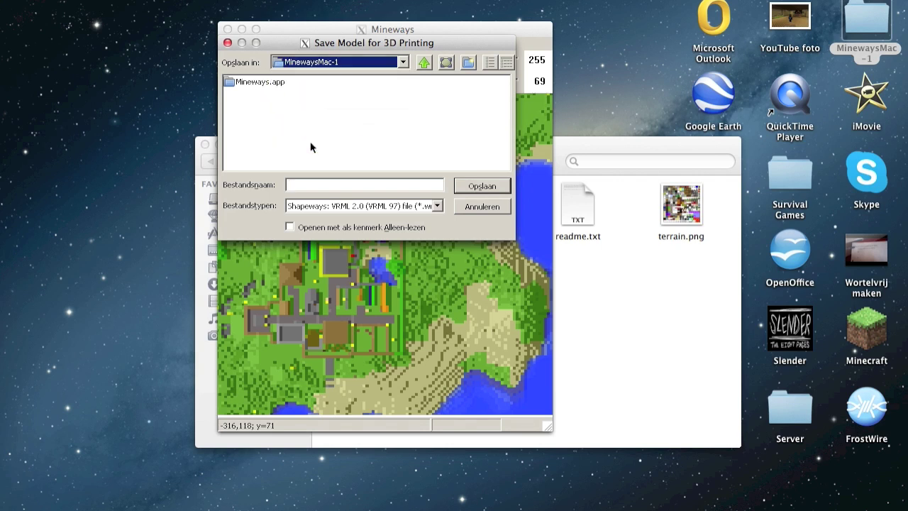
left_click(325, 185)
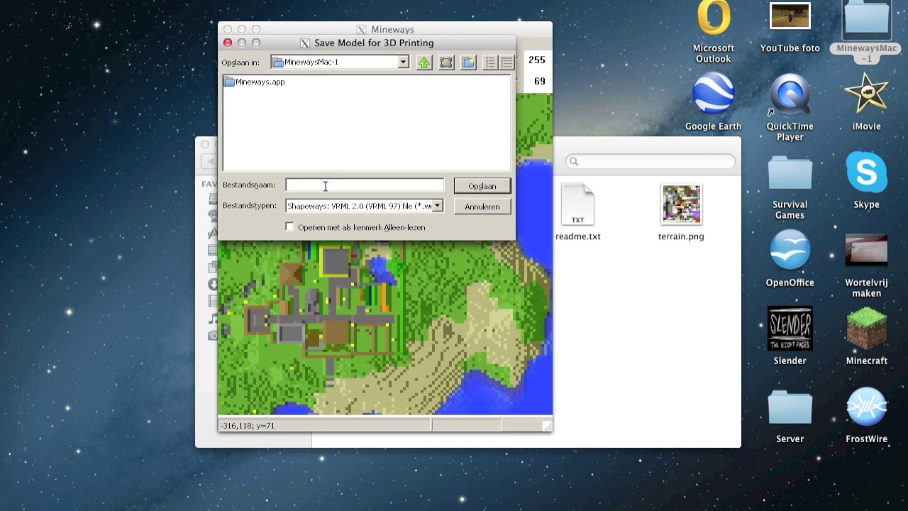
left_click(475, 185)
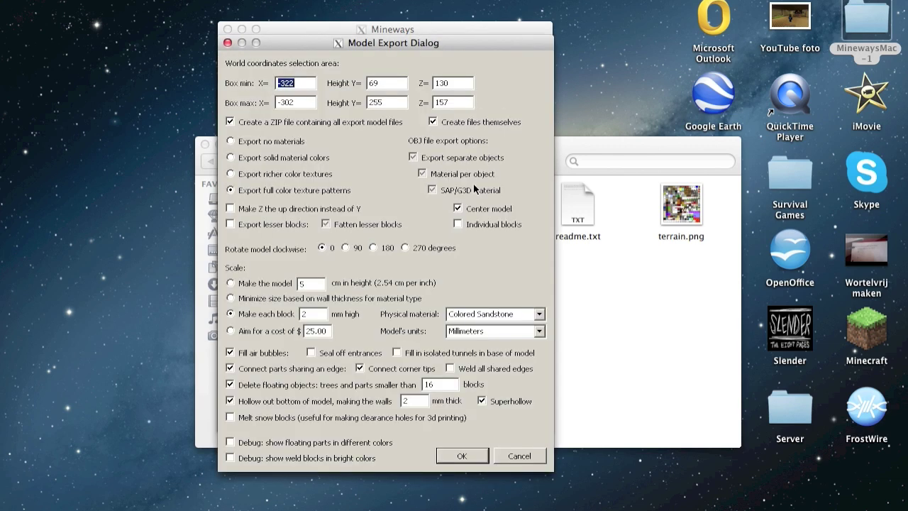
- Run the export with default settings, dismiss the statistics report, and open i.materialise.com in Safari
left_click(461, 458)
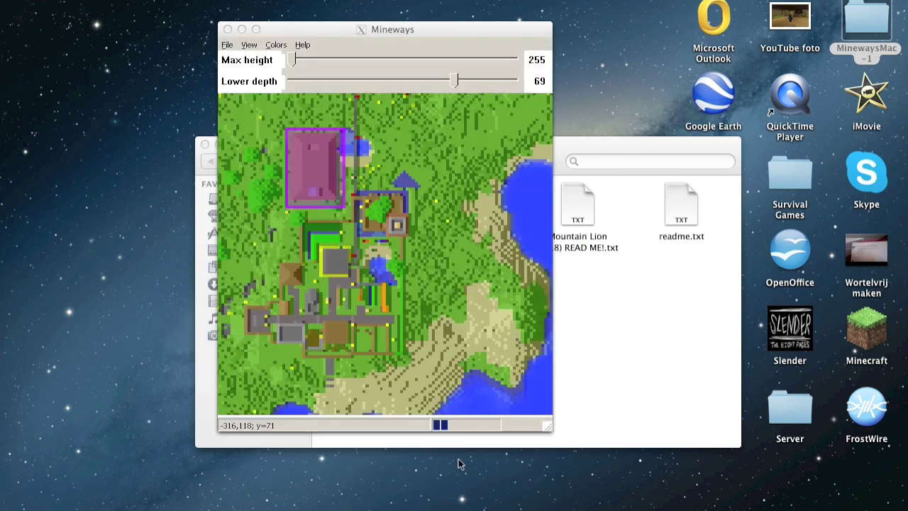
left_click(430, 326)
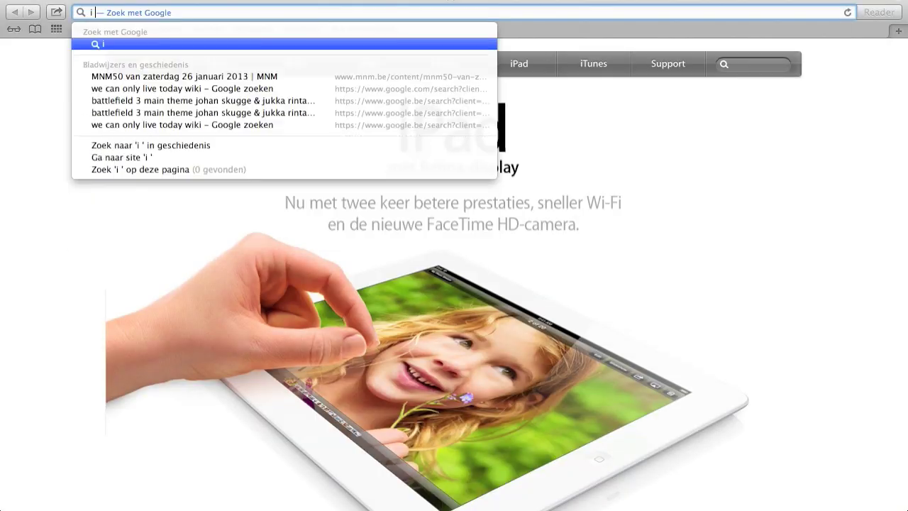
type("m")
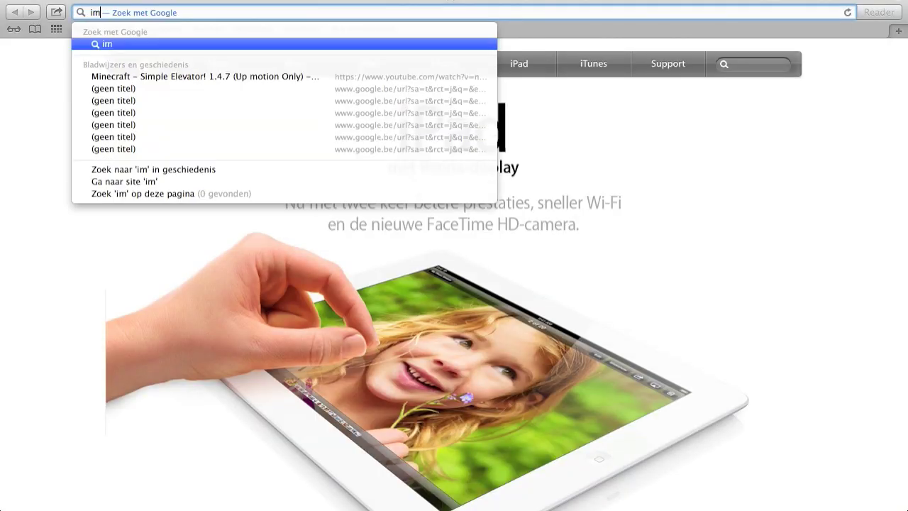
key("BackSpace")
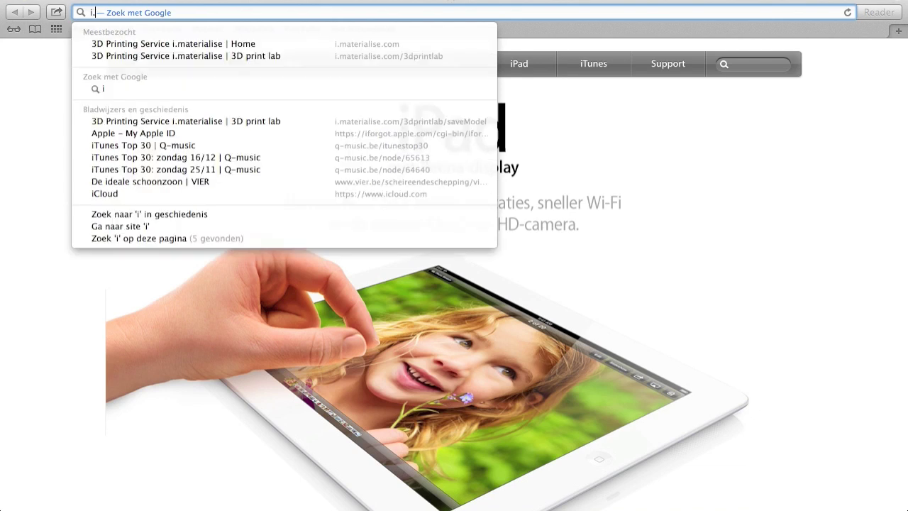
type(".")
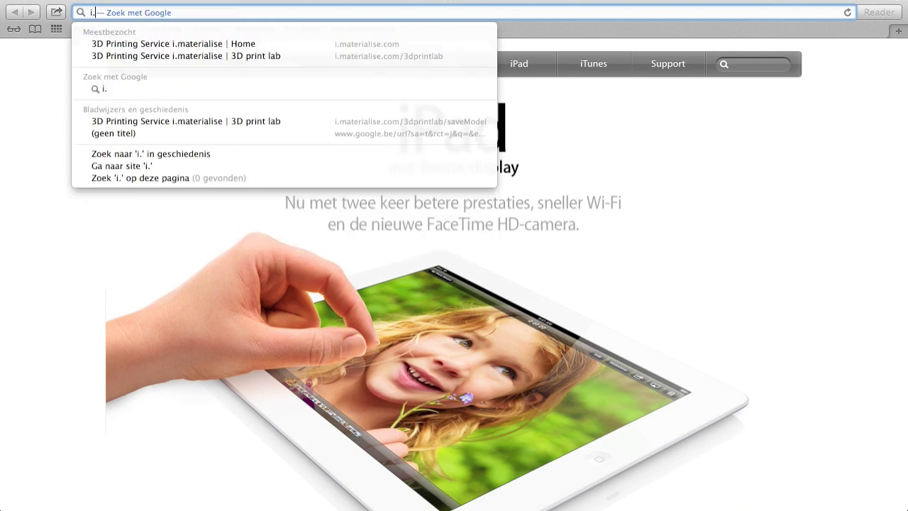
type("m")
key("Return")
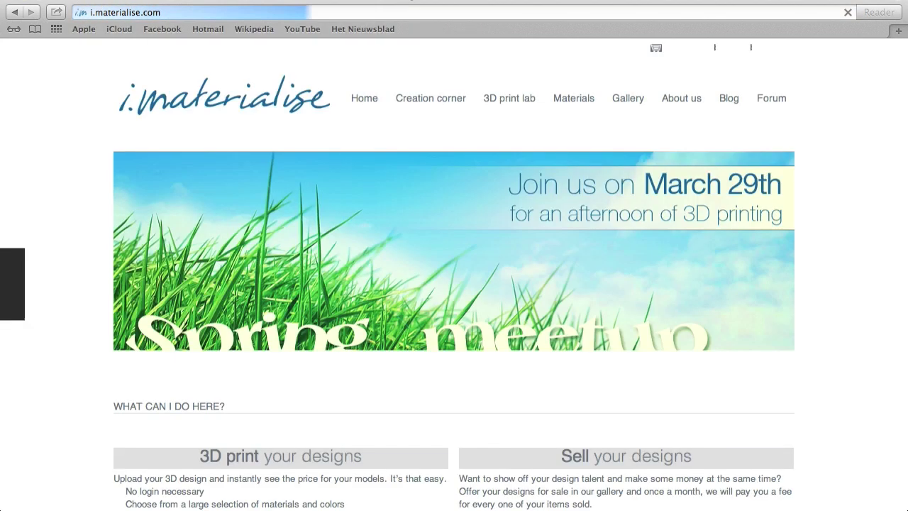
scroll(208, 240, "down", 5)
scroll(208, 240, "down", 1)
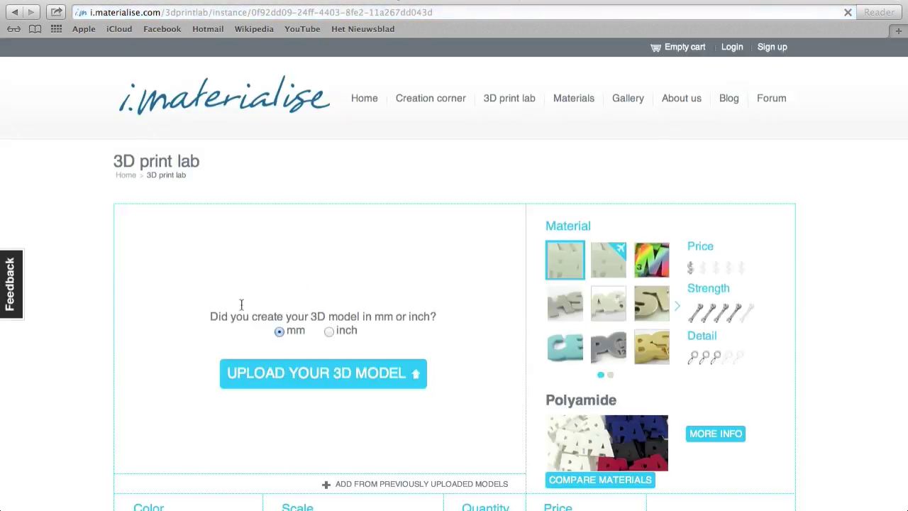
- Open the upload file chooser and search for the exported house.wrl file
left_click(331, 369)
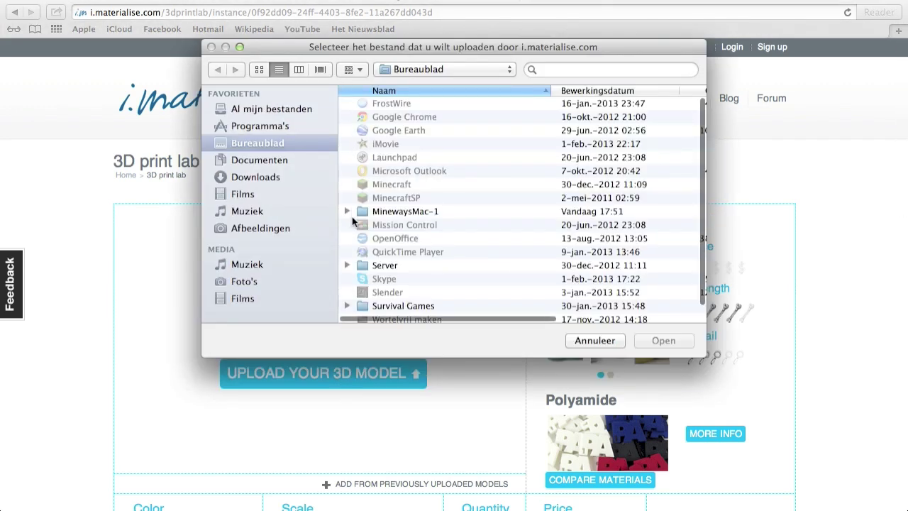
left_click(555, 72)
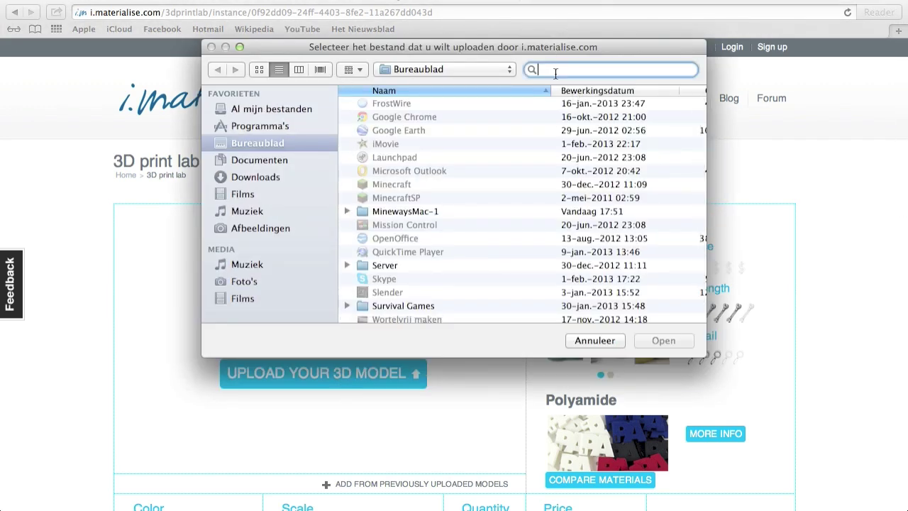
type("house")
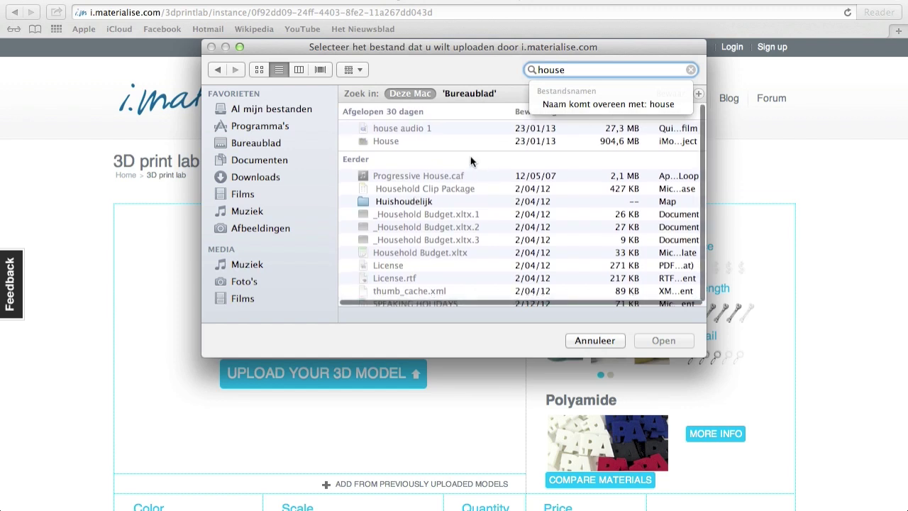
type(".w")
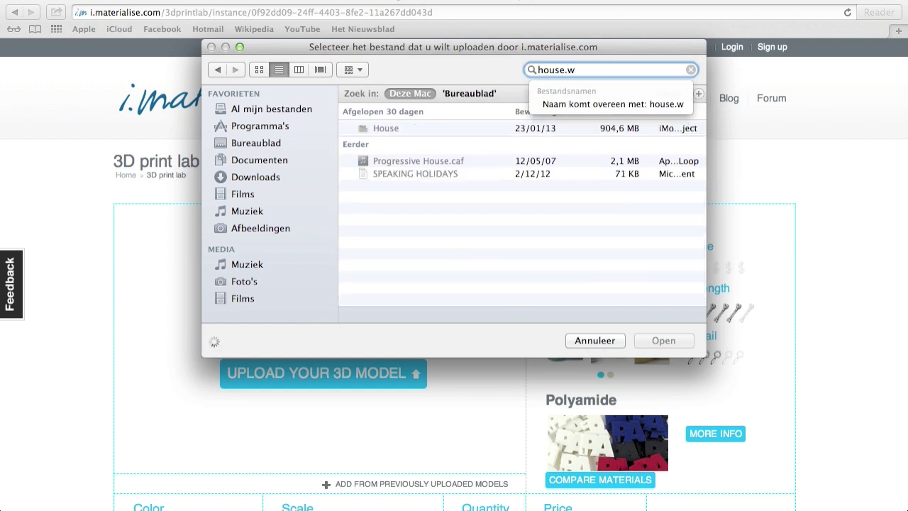
type("rl")
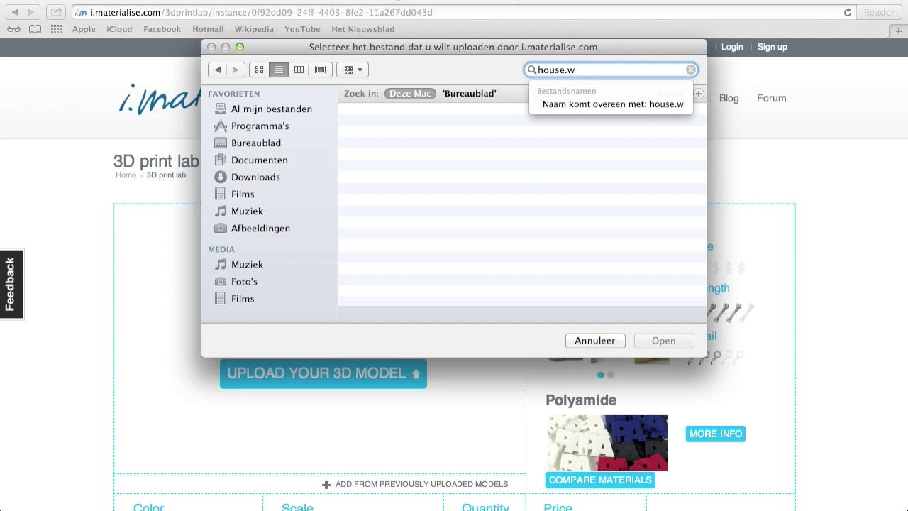
key("BackSpace")
key("BackSpace")
key("BackSpace")
key("BackSpace")
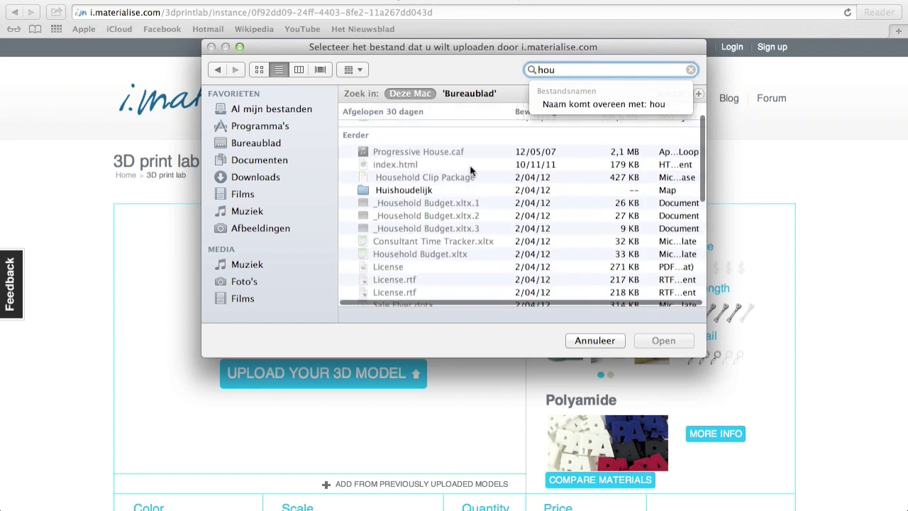
key("BackSpace")
key("BackSpace")
key("BackSpace")
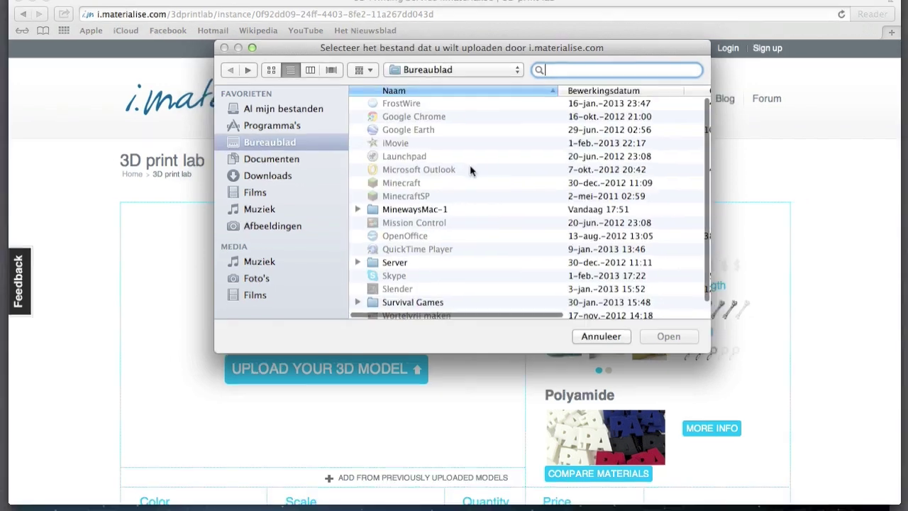
key("ctrl+Up")
left_click(131, 320)
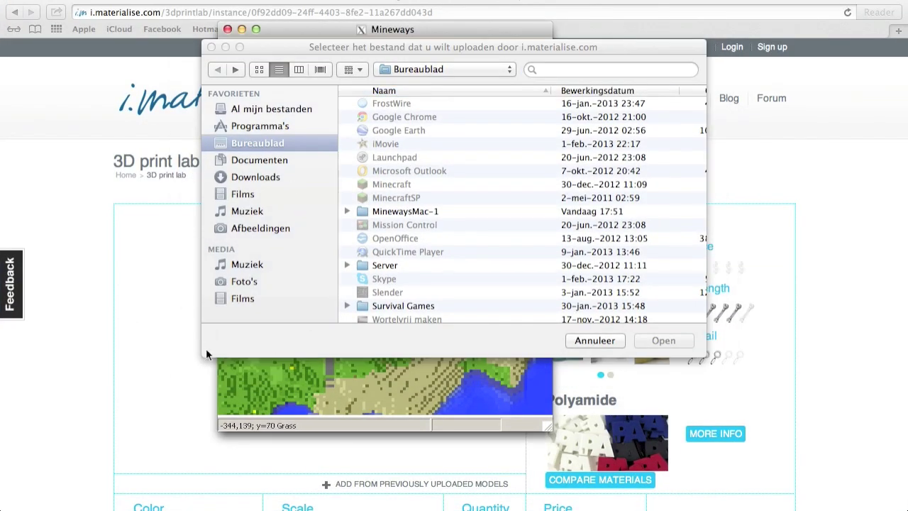
left_click(347, 212)
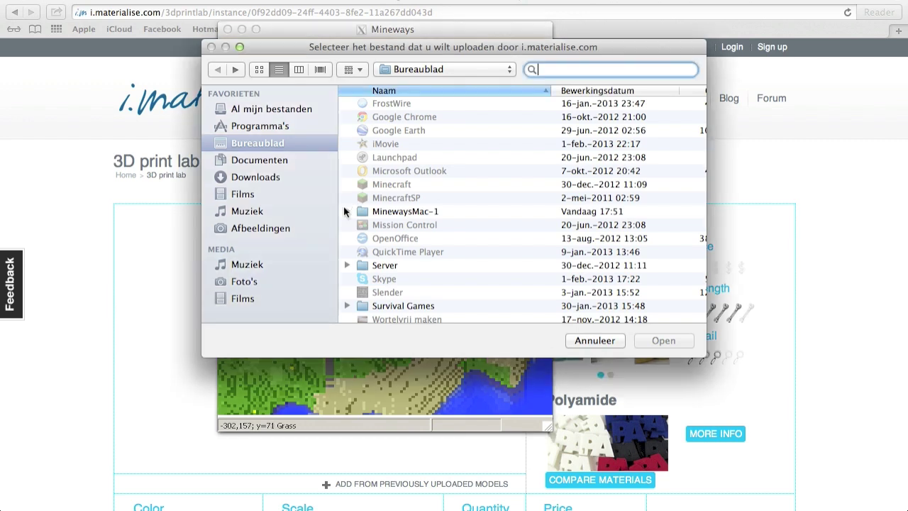
- Upload house.wrl from the MinewaysMac-1 folder and let the preview generate
left_click(347, 212)
left_click(407, 239)
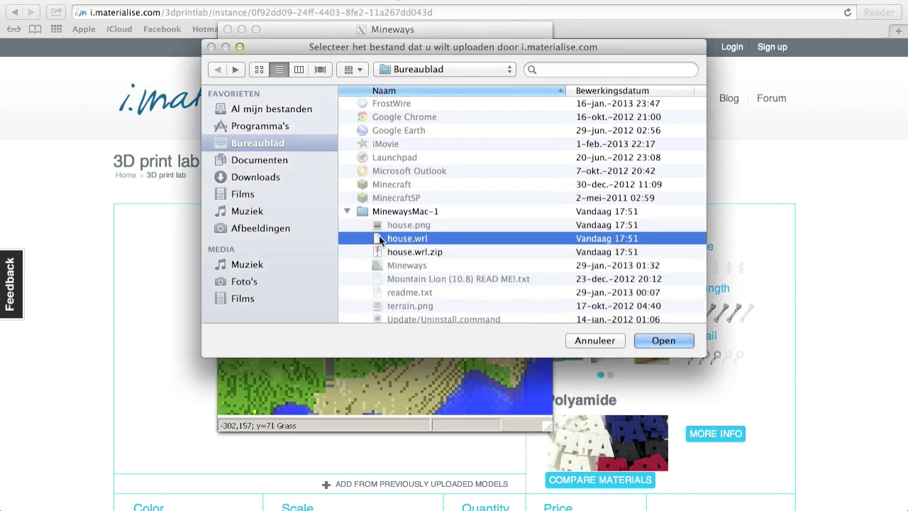
double_click(406, 238)
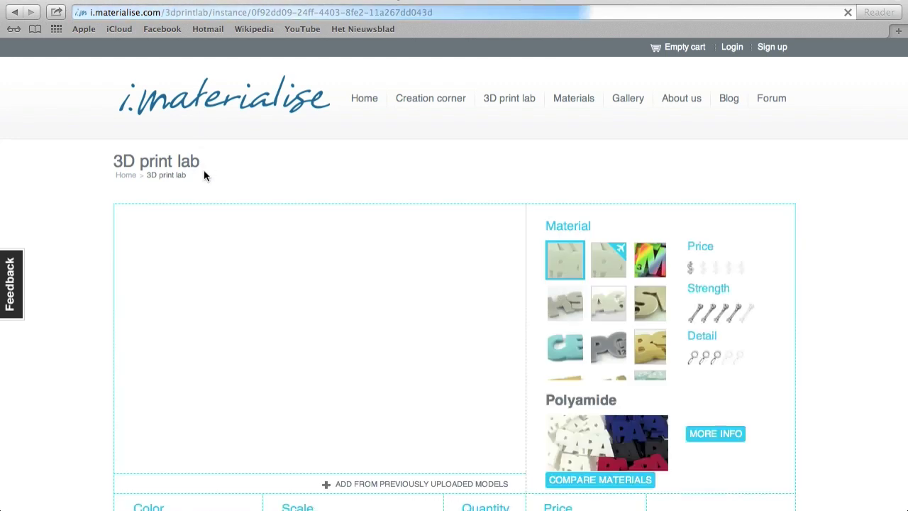
scroll(204, 174, "down", 2)
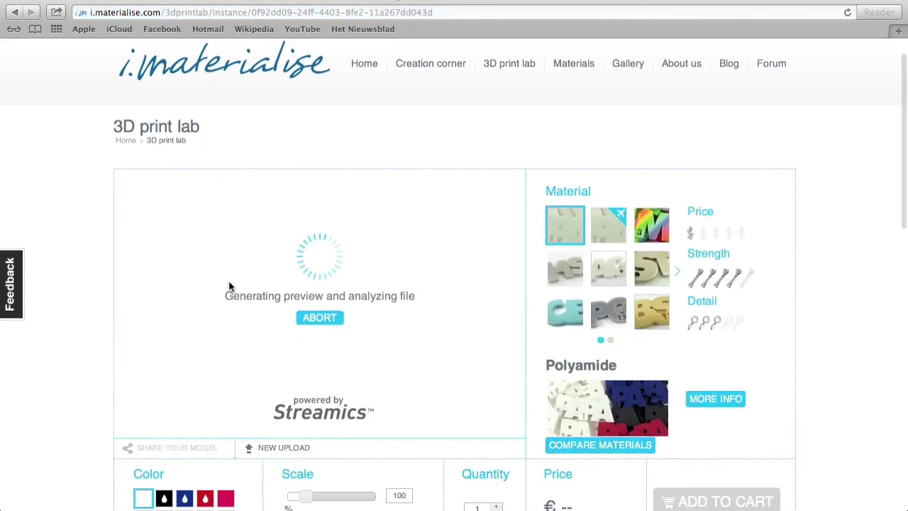
key("ctrl+Up")
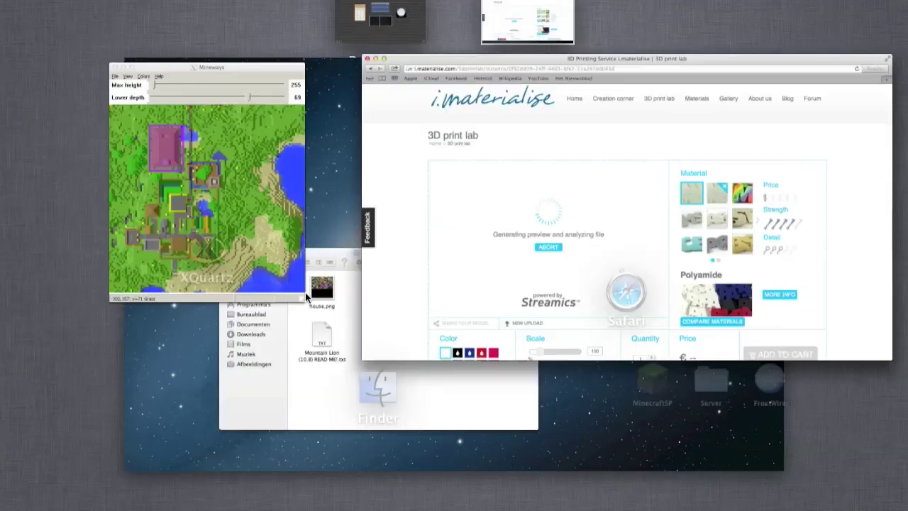
- Zoom the Mineways map and lower Max height to 17 to reveal underground layers, then return to the print lab
left_click(184, 217)
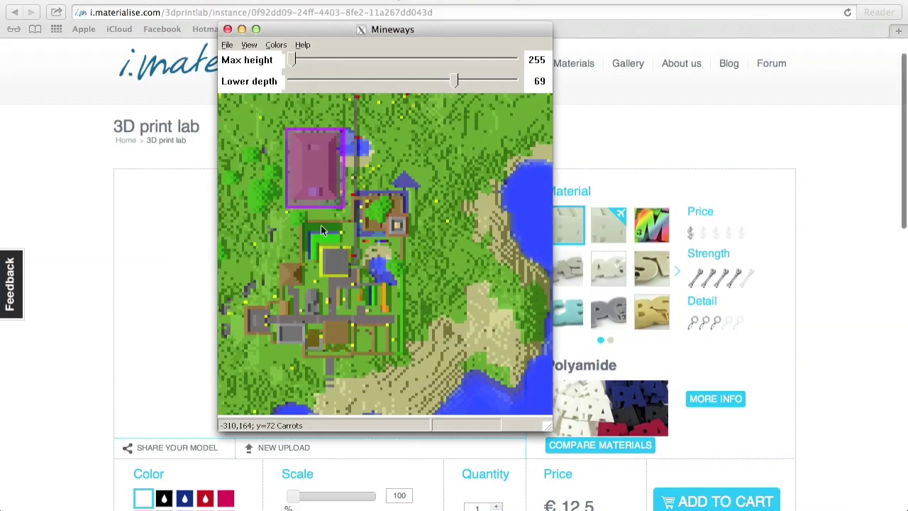
scroll(321, 225, "down", 2)
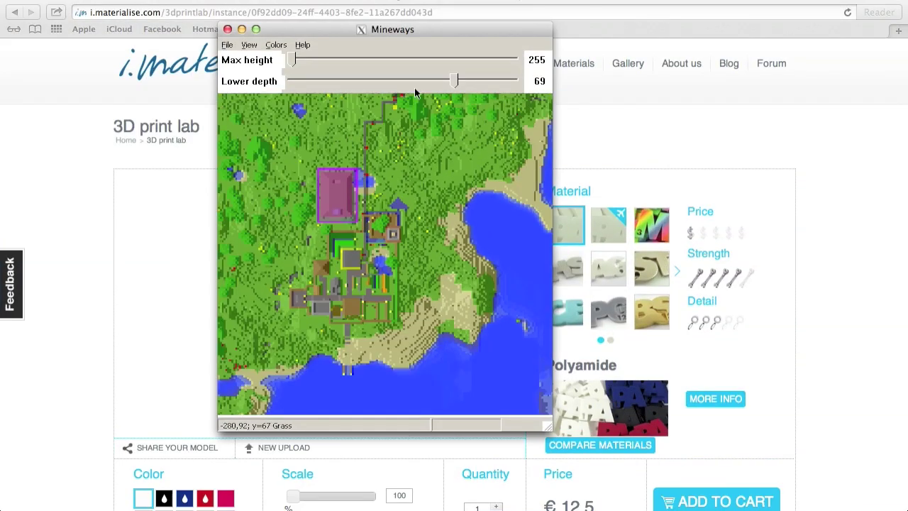
left_click_drag(292, 64, 504, 60)
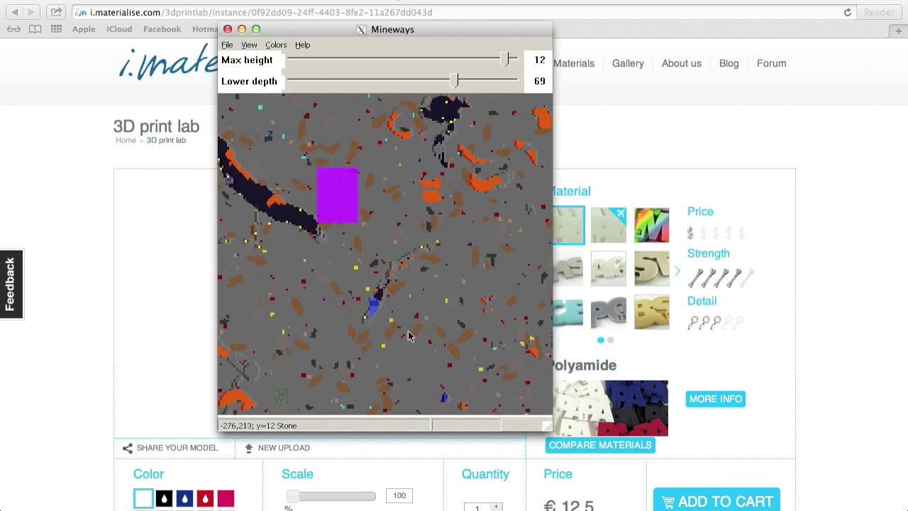
scroll(447, 252, "down", 2)
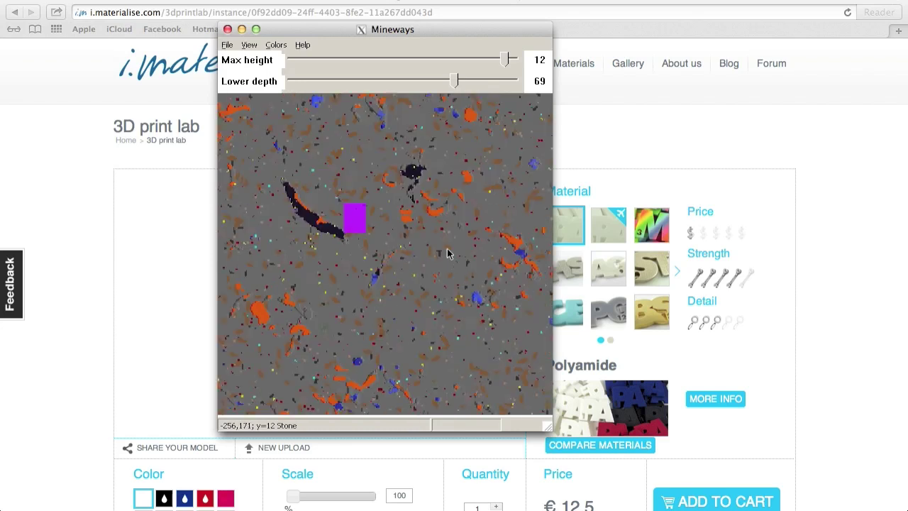
scroll(447, 253, "up", 4)
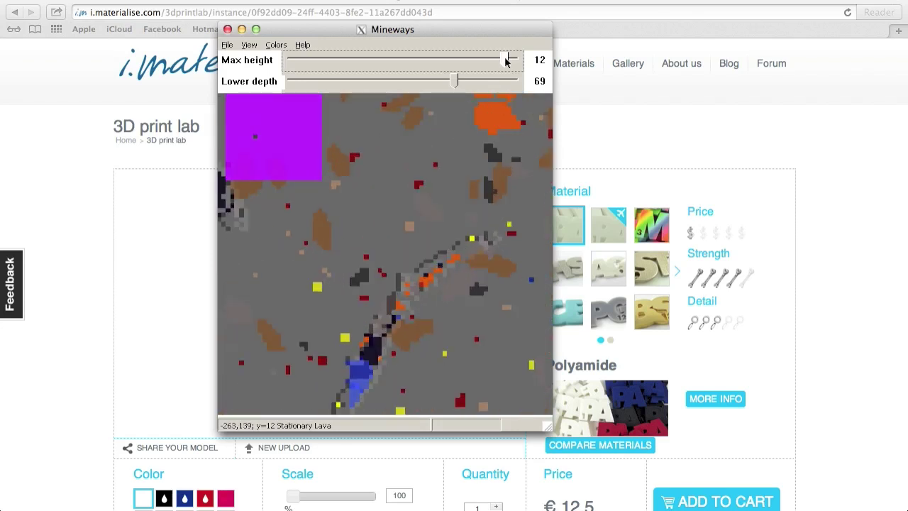
left_click_drag(506, 61, 501, 62)
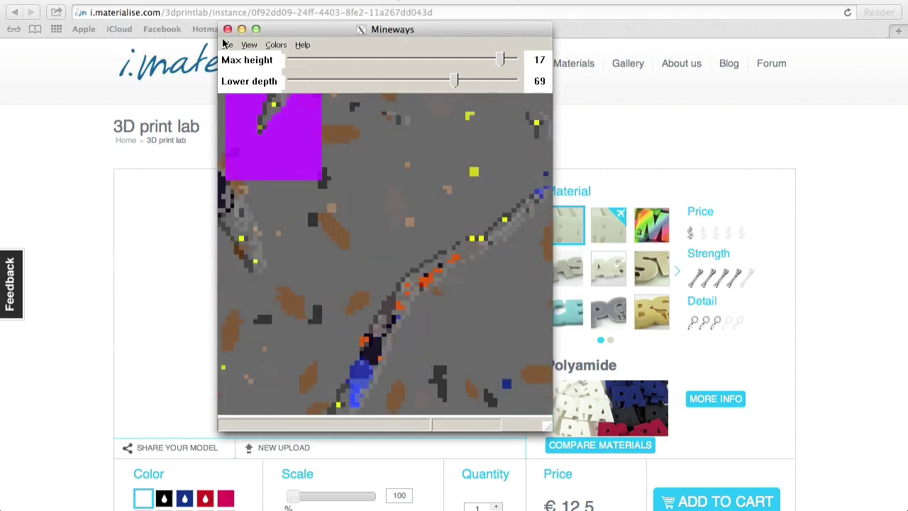
left_click(89, 248)
- Rotate the uploaded house model in the print lab preview to check it from oblique and side angles
left_click_drag(315, 319, 397, 334)
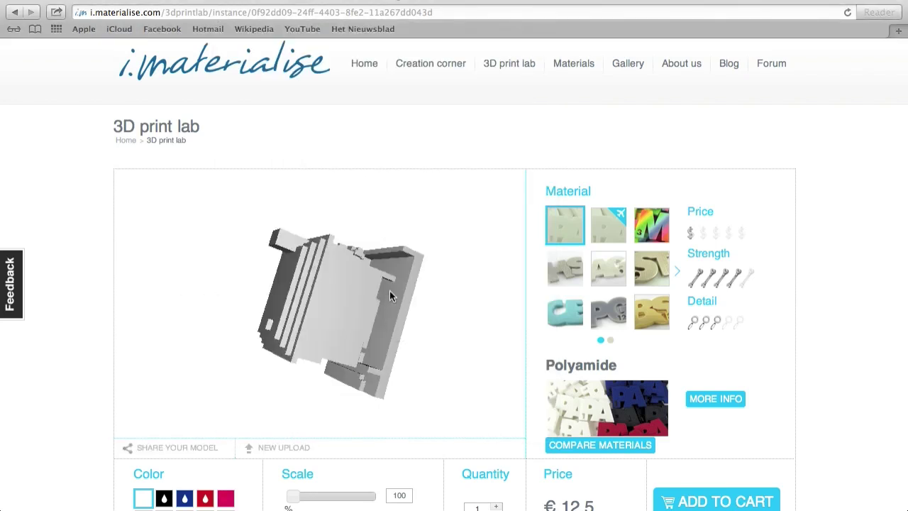
left_click_drag(389, 291, 460, 285)
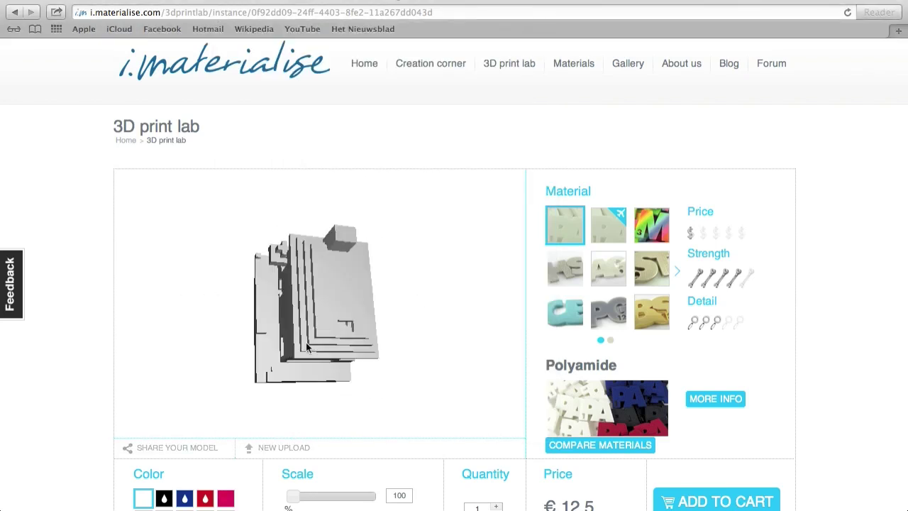
left_click_drag(306, 342, 240, 285)
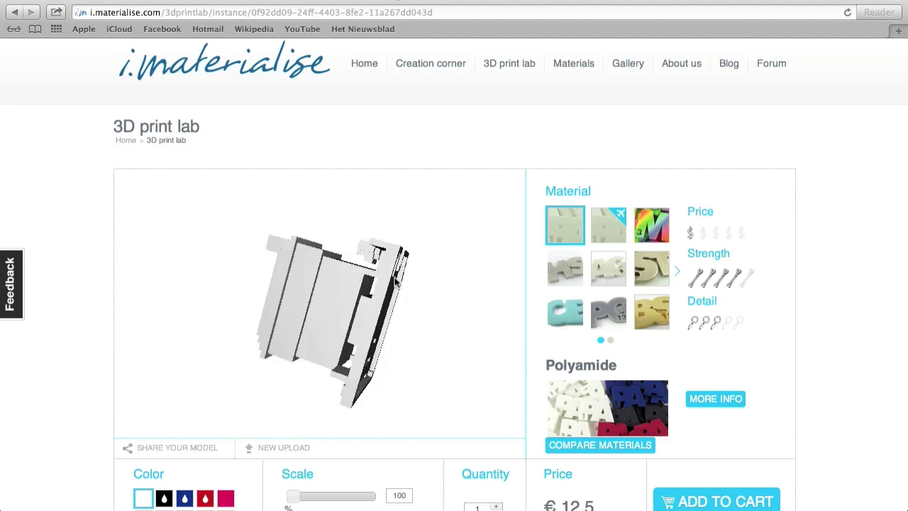
left_click_drag(287, 302, 372, 277)
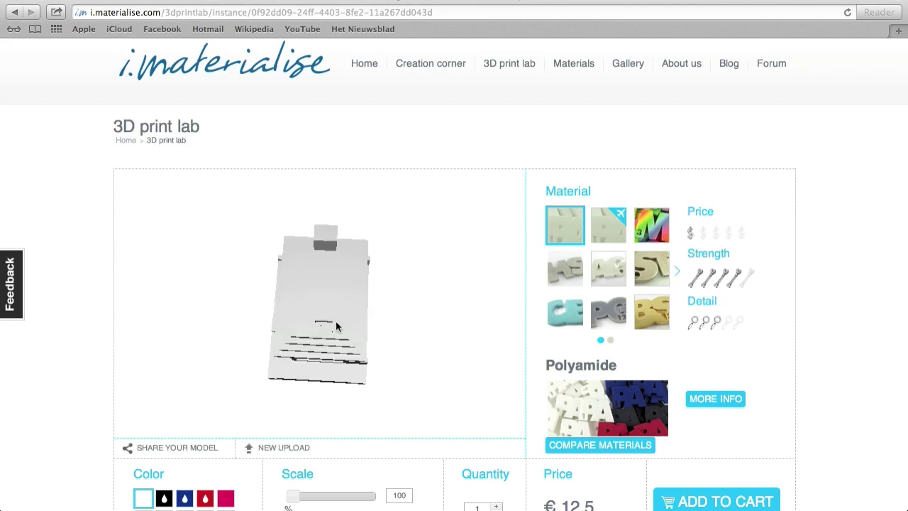
left_click_drag(339, 327, 401, 326)
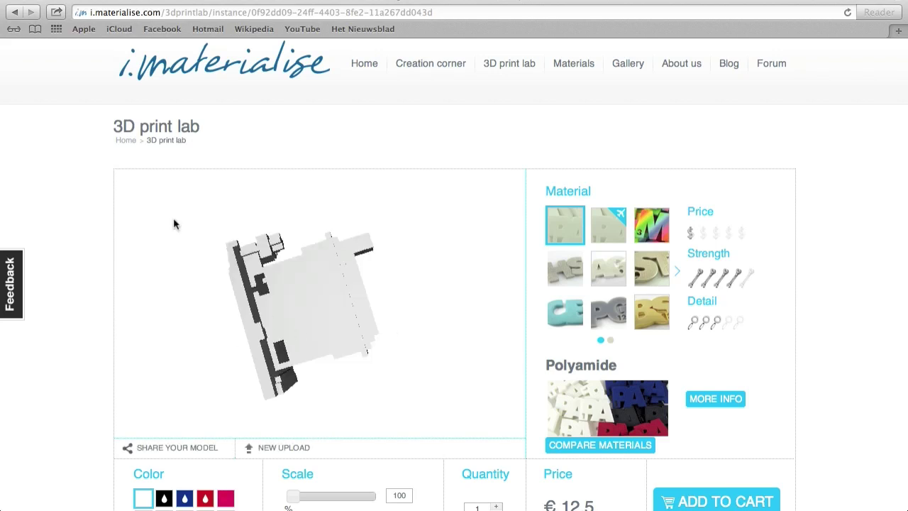